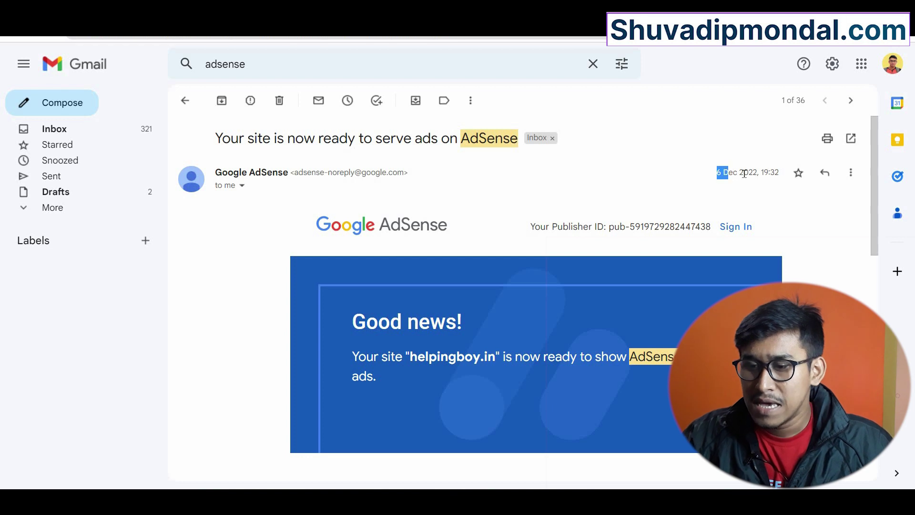
- Reload the Google AdSense approval e-mail and highlight the date it was received
{"action": "left_click", "coordinate": [53, 37]}
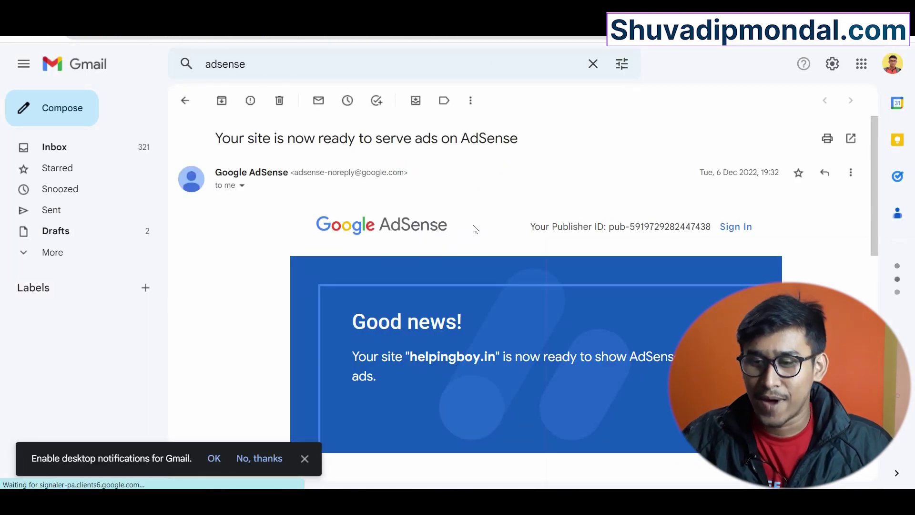
{"action": "left_click_drag", "start_coordinate": [759, 176], "coordinate": [718, 176]}
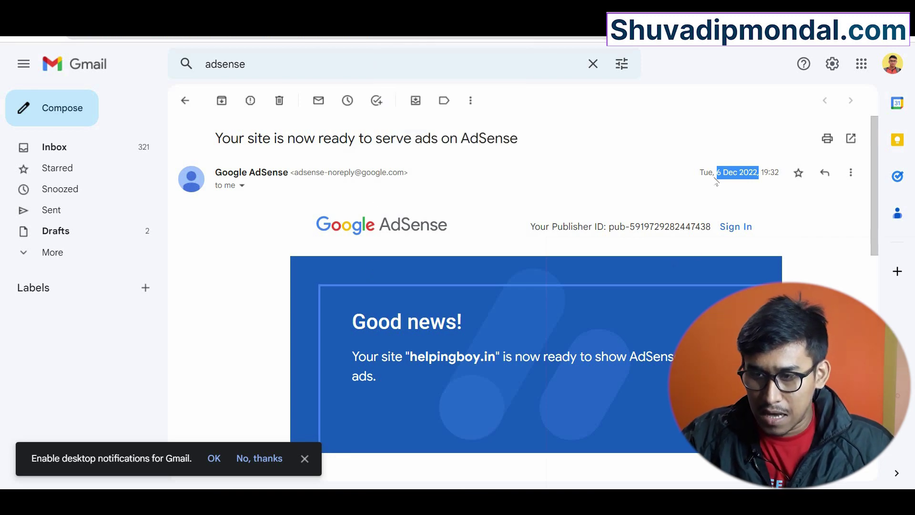
- Switch to the WordPress dashboard of Helpingboy.in and open the list of all posts
{"action": "left_click", "coordinate": [393, 37]}
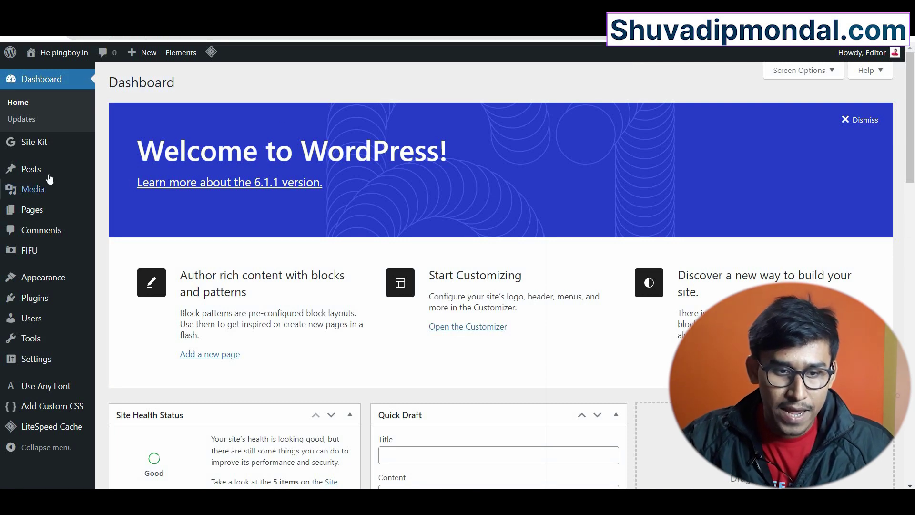
{"action": "mouse_move", "coordinate": [72, 173]}
{"action": "left_click", "coordinate": [114, 171]}
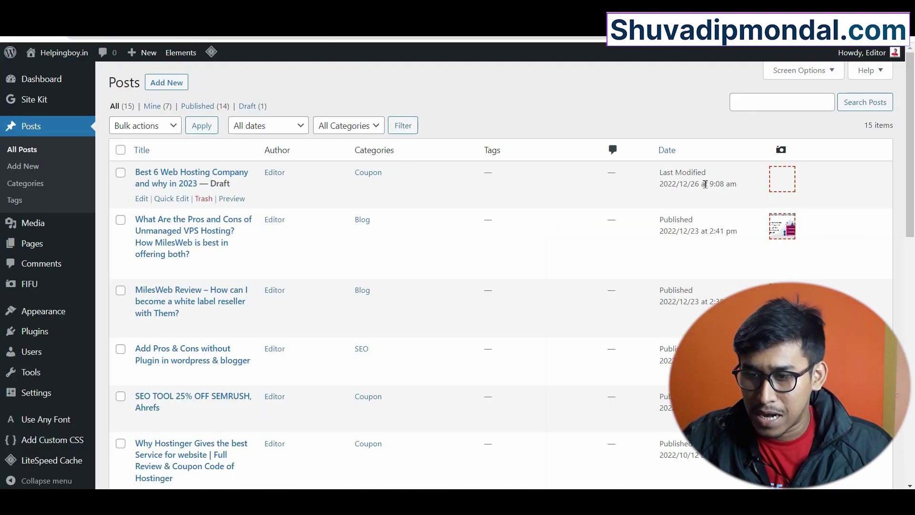
- Examine the modification and publication dates in the posts list, highlighting the newest draft's date
{"action": "left_click_drag", "start_coordinate": [704, 184], "coordinate": [678, 185]}
{"action": "scroll", "coordinate": [682, 227], "scroll_direction": "down", "scroll_amount": 4}
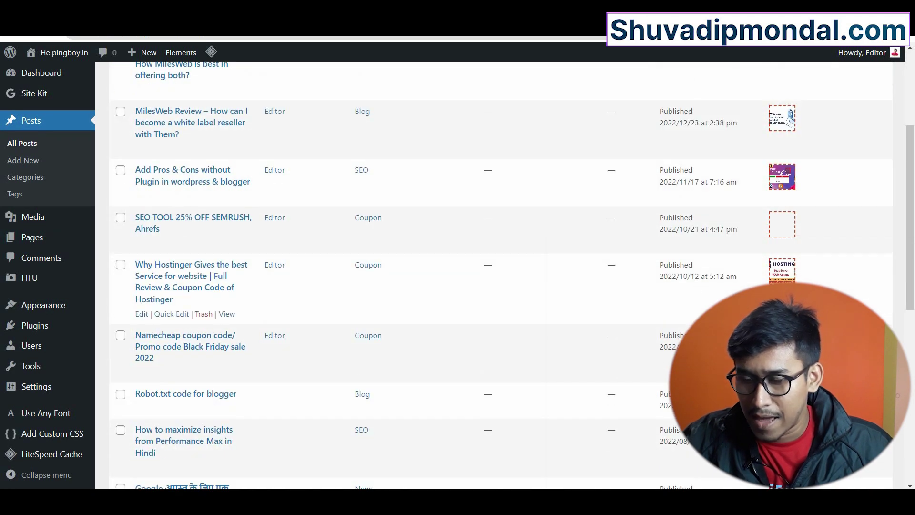
{"action": "scroll", "coordinate": [429, 319], "scroll_direction": "down", "scroll_amount": 3}
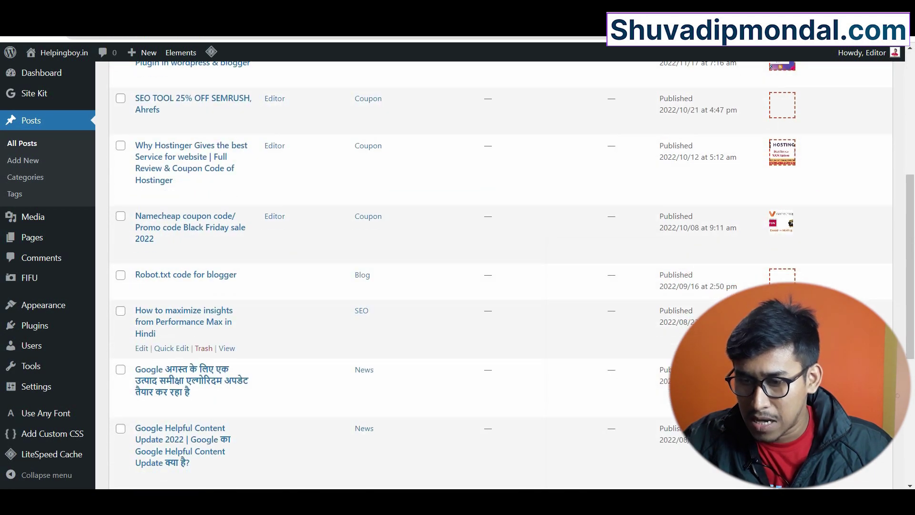
{"action": "scroll", "coordinate": [695, 257], "scroll_direction": "down", "scroll_amount": 3}
{"action": "scroll", "coordinate": [695, 238], "scroll_direction": "up", "scroll_amount": 6}
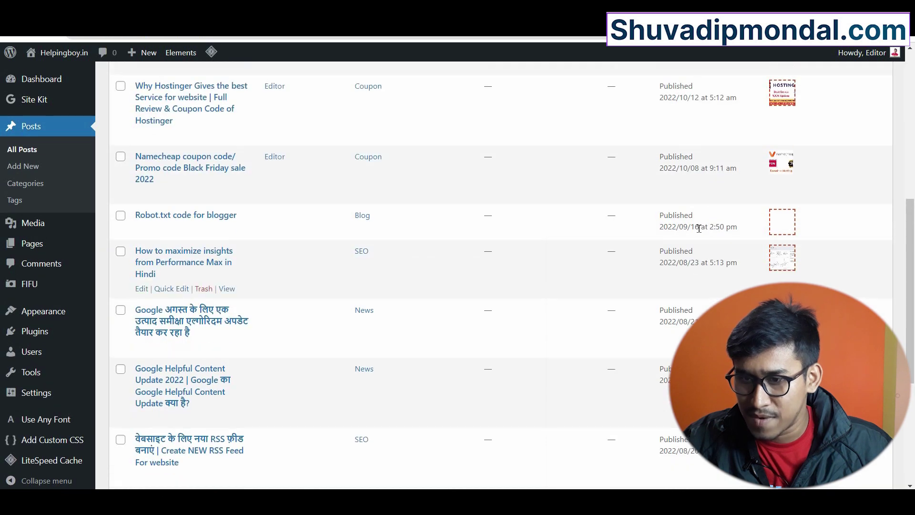
{"action": "scroll", "coordinate": [699, 217], "scroll_direction": "up", "scroll_amount": 1}
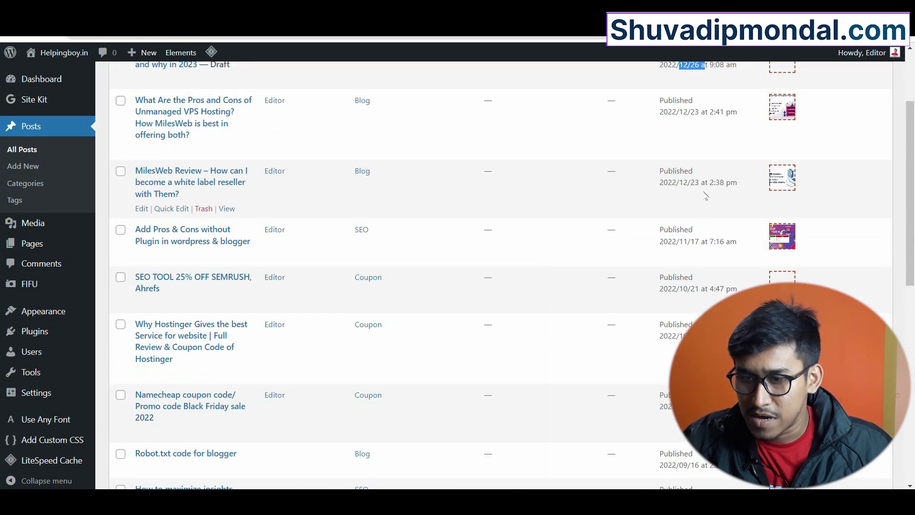
{"action": "scroll", "coordinate": [709, 200], "scroll_direction": "up", "scroll_amount": 1}
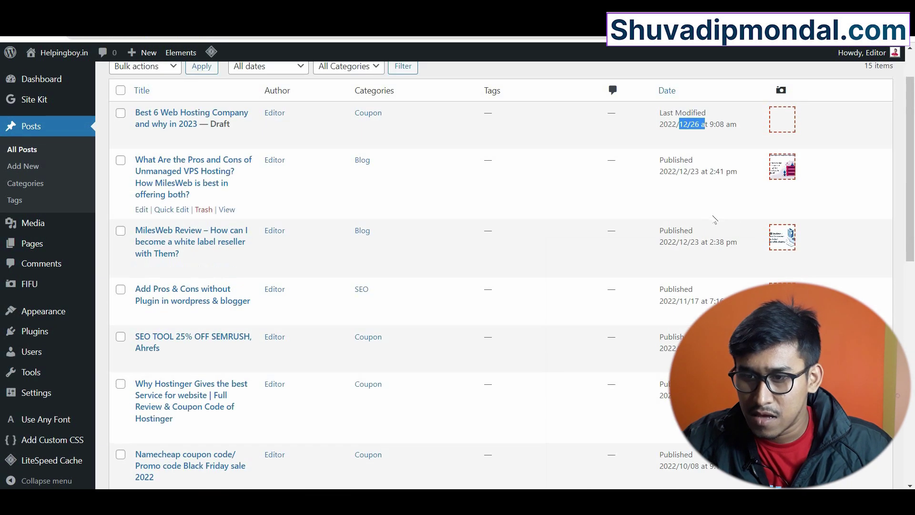
{"action": "scroll", "coordinate": [477, 183], "scroll_direction": "up", "scroll_amount": 1}
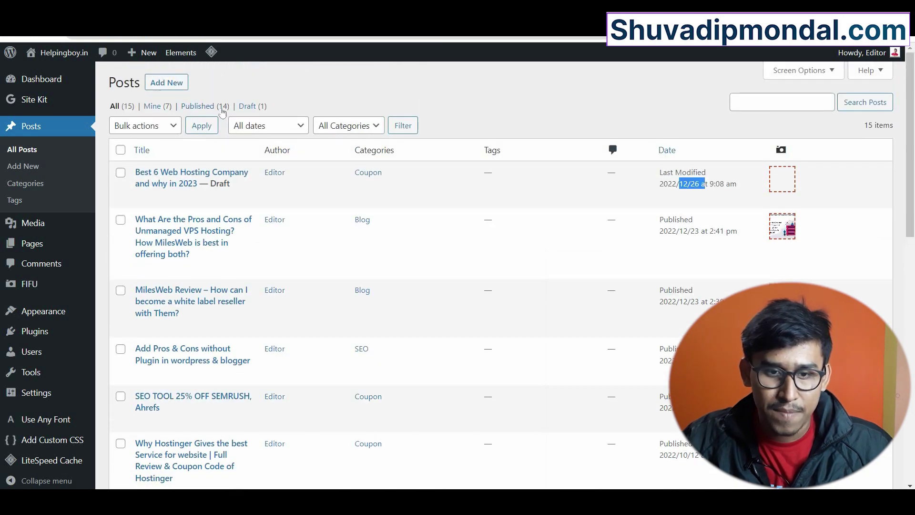
- Check how many posts are published and look through the older post titles in the list
{"action": "left_click", "coordinate": [218, 105]}
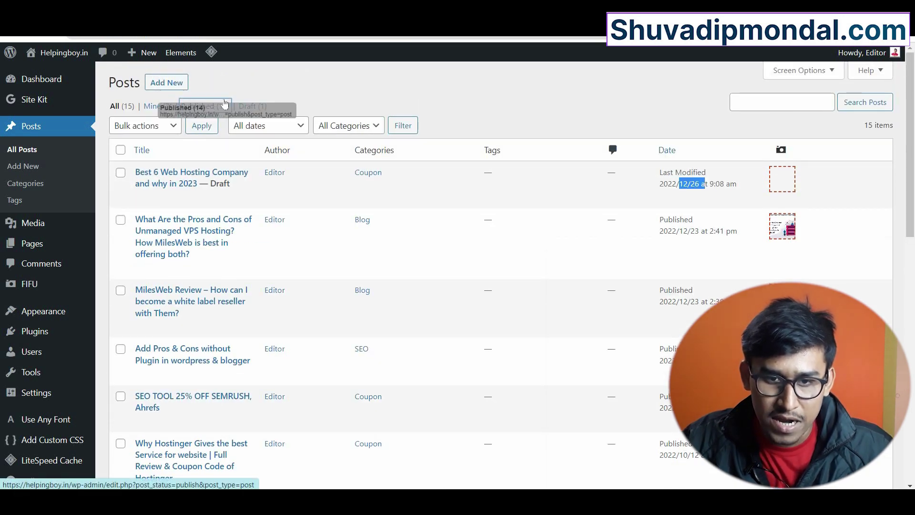
{"action": "left_click", "coordinate": [306, 106]}
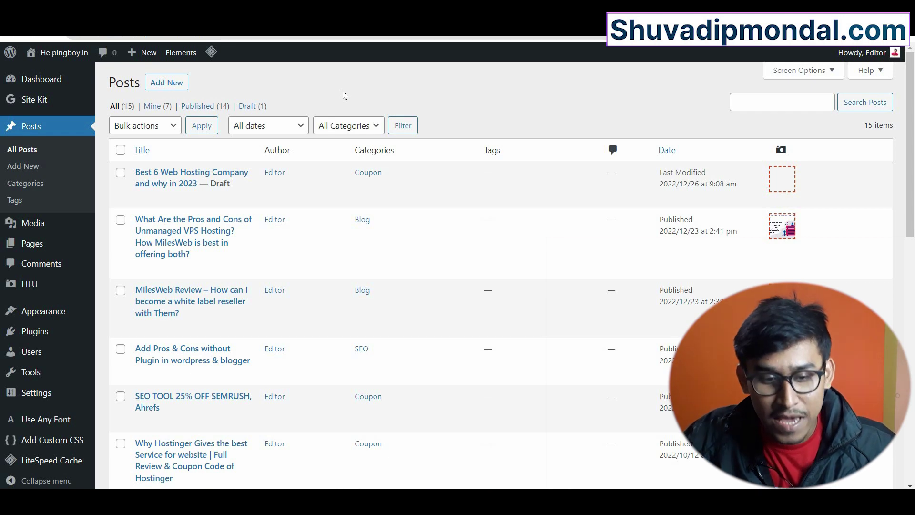
{"action": "scroll", "coordinate": [351, 173], "scroll_direction": "down", "scroll_amount": 10}
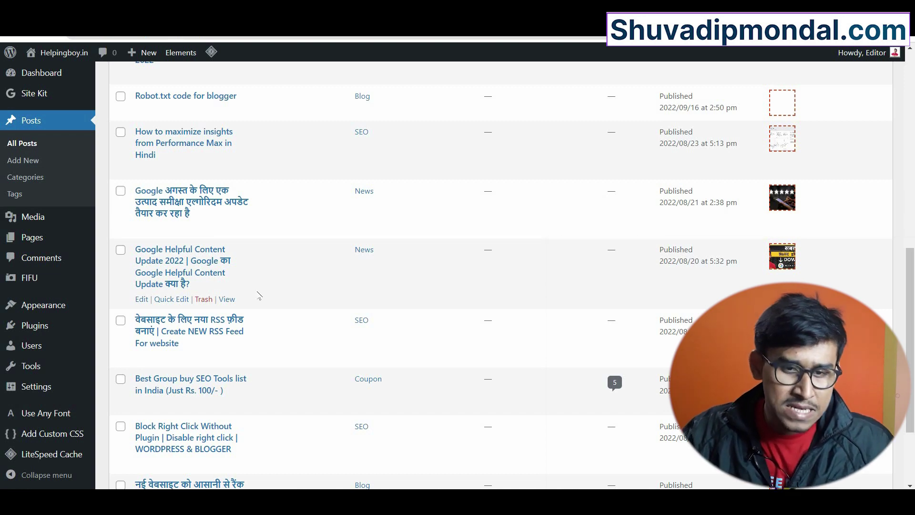
{"action": "scroll", "coordinate": [248, 290], "scroll_direction": "up", "scroll_amount": 3}
- Open the Helpingboy.in front page in a new tab
{"action": "mouse_move", "coordinate": [69, 56]}
{"action": "right_click", "coordinate": [50, 72]}
{"action": "left_click", "coordinate": [95, 79]}
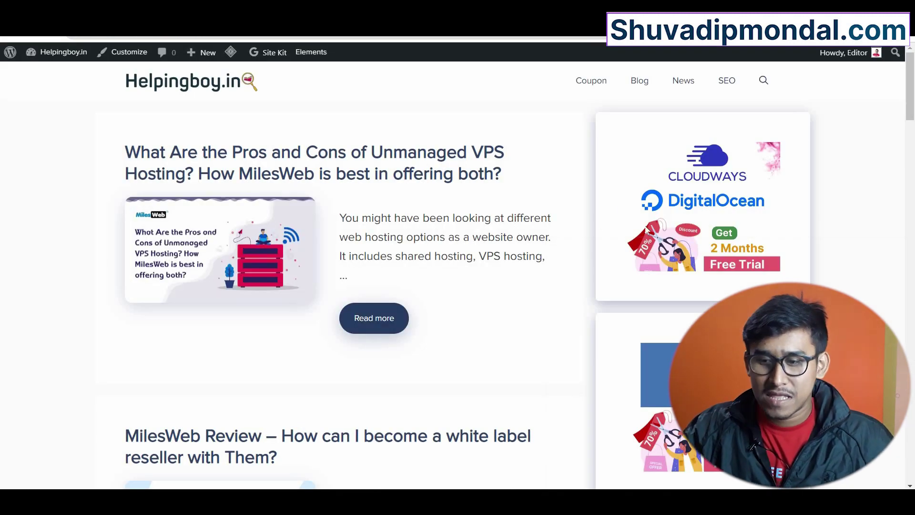
- Browse the home page articles and open "Add Pros & Cons without Plugin in wordpress & blogger" in a new tab
{"action": "scroll", "coordinate": [418, 186], "scroll_direction": "down", "scroll_amount": 15}
{"action": "scroll", "coordinate": [414, 269], "scroll_direction": "up", "scroll_amount": 7}
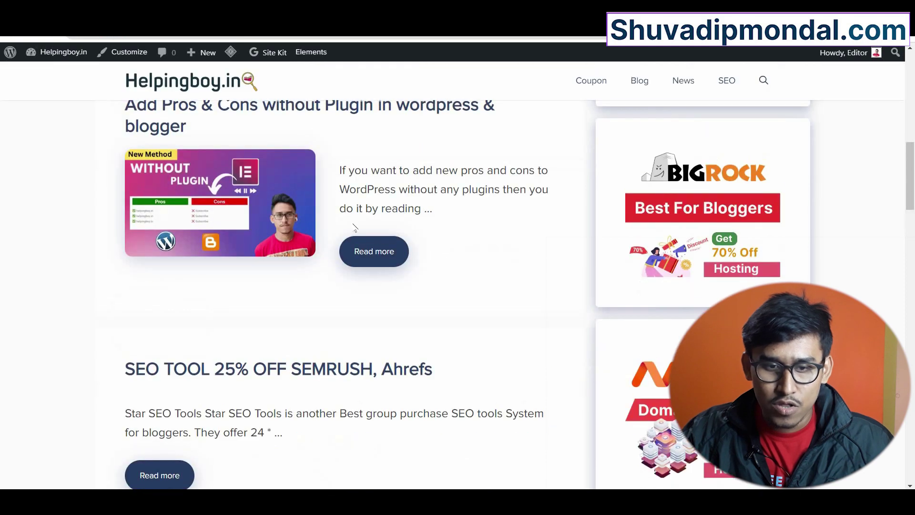
{"action": "right_click", "coordinate": [362, 289]}
{"action": "left_click", "coordinate": [369, 288]}
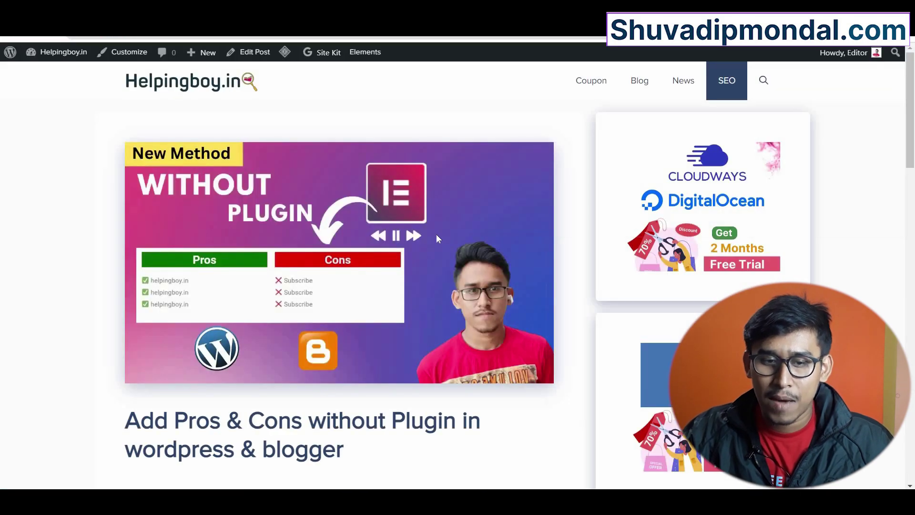
- Look through the Pros & Cons article's featured image, introduction and code sections to judge its length
{"action": "scroll", "coordinate": [436, 233], "scroll_direction": "down", "scroll_amount": 5}
{"action": "scroll", "coordinate": [196, 238], "scroll_direction": "up", "scroll_amount": 3}
{"action": "scroll", "coordinate": [200, 193], "scroll_direction": "down", "scroll_amount": 6}
{"action": "scroll", "coordinate": [201, 193], "scroll_direction": "down", "scroll_amount": 10}
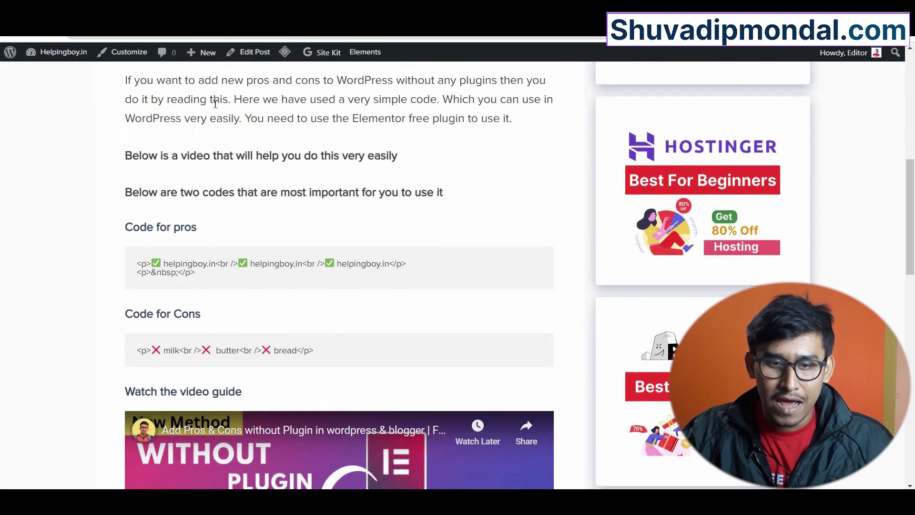
{"action": "scroll", "coordinate": [250, 246], "scroll_direction": "up", "scroll_amount": 15}
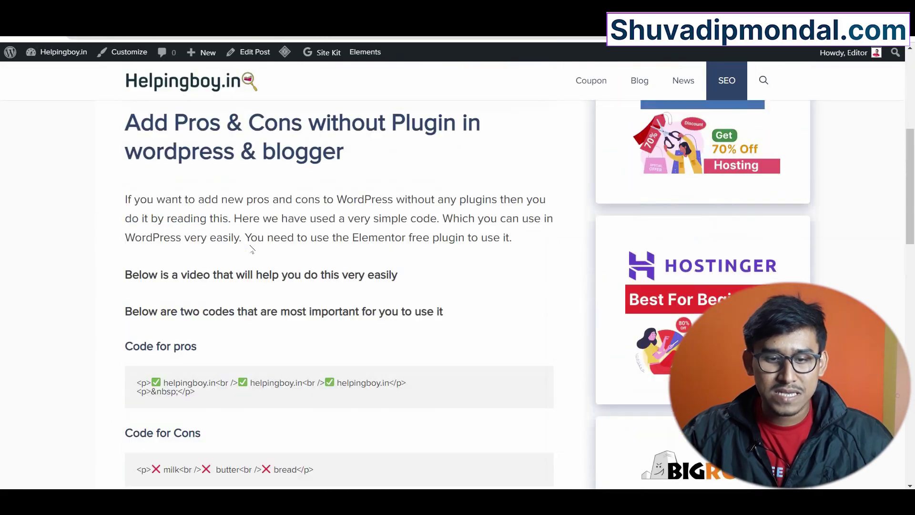
{"action": "scroll", "coordinate": [250, 250], "scroll_direction": "down", "scroll_amount": 6}
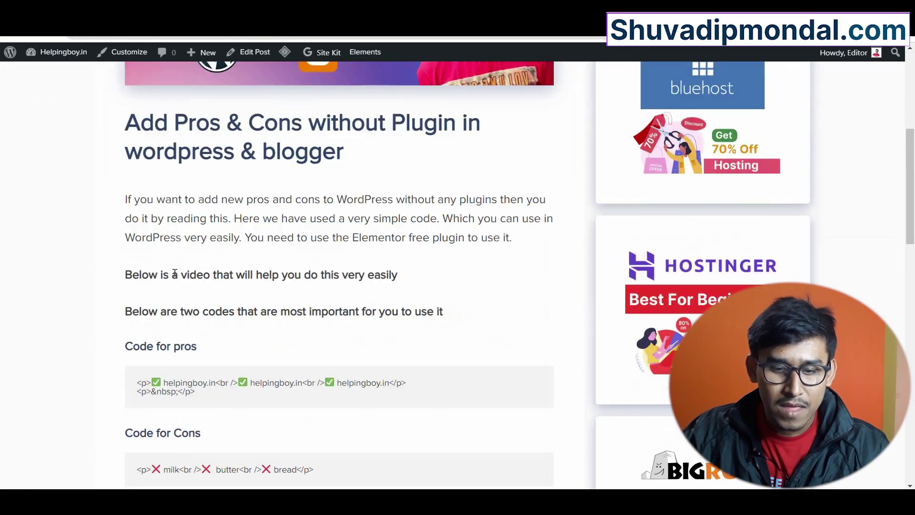
- Highlight the Pros & Cons article's introductory paragraph and title, and examine its code blocks and embedded video guide
{"action": "triple_click", "coordinate": [159, 224]}
{"action": "scroll", "coordinate": [217, 275], "scroll_direction": "down", "scroll_amount": 3}
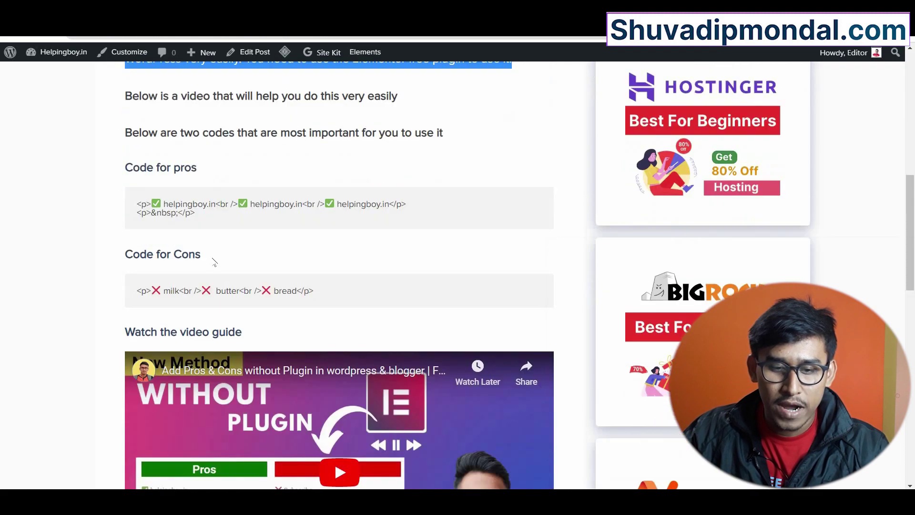
{"action": "double_click", "coordinate": [223, 204]}
{"action": "scroll", "coordinate": [258, 292], "scroll_direction": "down", "scroll_amount": 8}
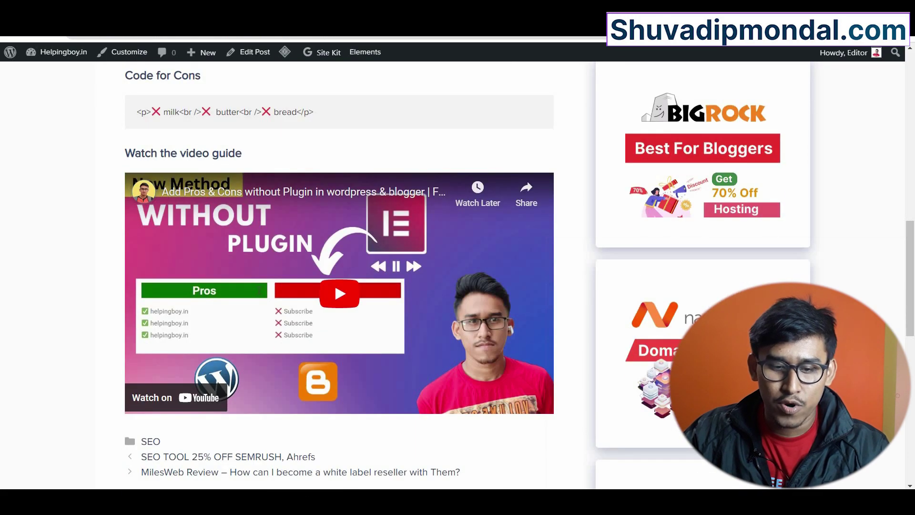
{"action": "scroll", "coordinate": [257, 296], "scroll_direction": "up", "scroll_amount": 16}
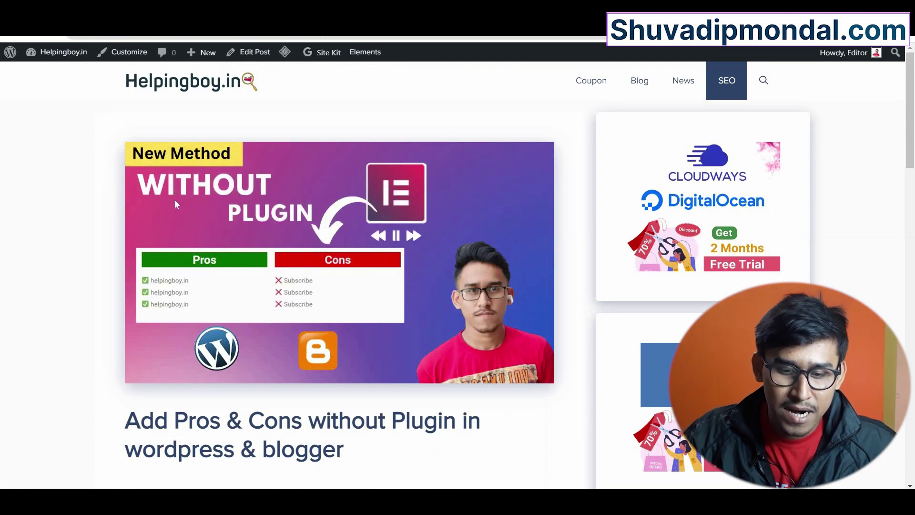
{"action": "scroll", "coordinate": [175, 190], "scroll_direction": "down", "scroll_amount": 3}
{"action": "left_click_drag", "start_coordinate": [131, 248], "coordinate": [339, 247]}
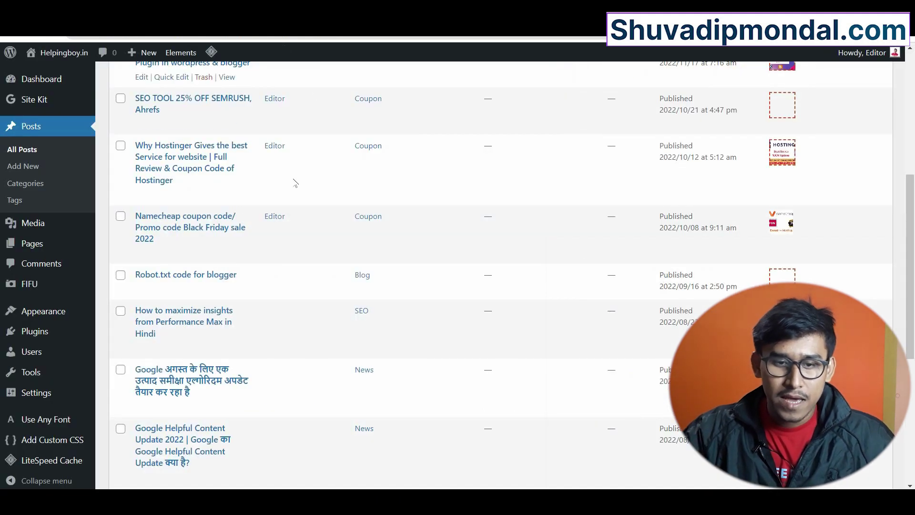
- Recheck the WordPress posts list, then open the Namecheap coupon code article from the site's home page in a new tab
{"action": "scroll", "coordinate": [276, 310], "scroll_direction": "down", "scroll_amount": 1}
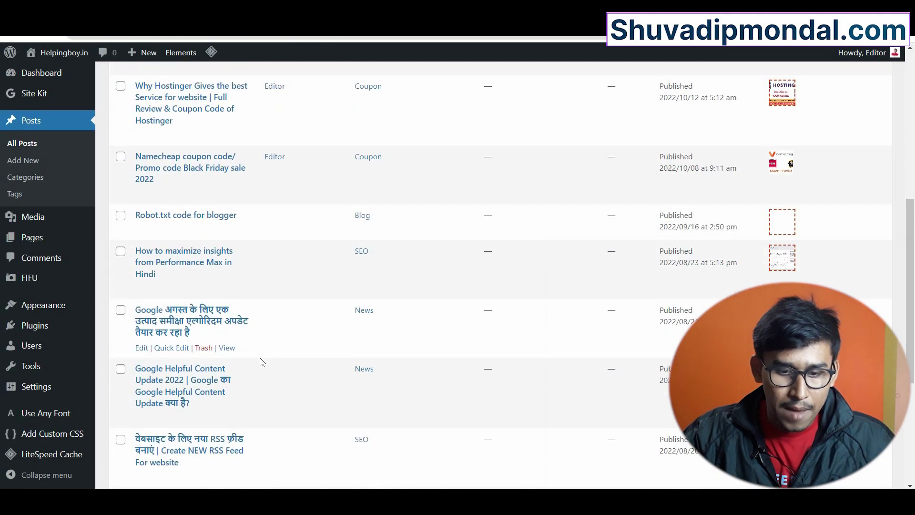
{"action": "scroll", "coordinate": [217, 281], "scroll_direction": "up", "scroll_amount": 5}
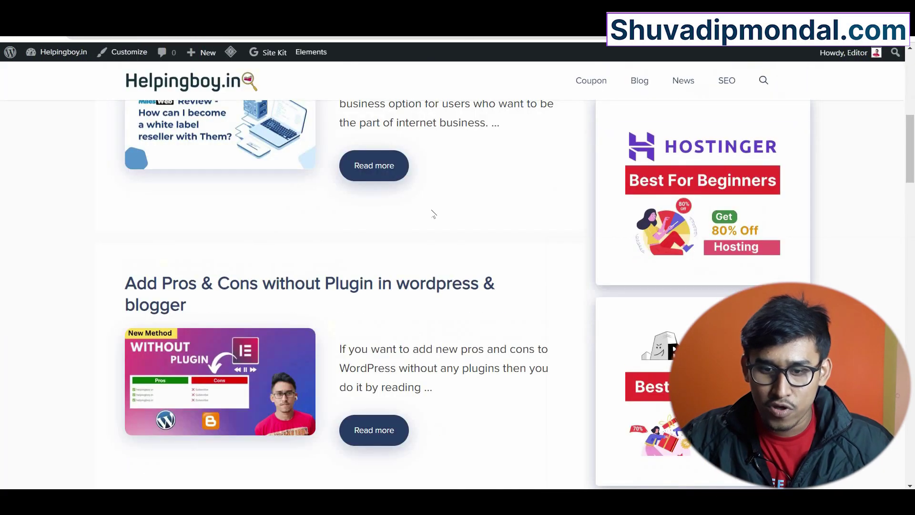
{"action": "scroll", "coordinate": [438, 229], "scroll_direction": "down", "scroll_amount": 6}
{"action": "scroll", "coordinate": [440, 267], "scroll_direction": "down", "scroll_amount": 15}
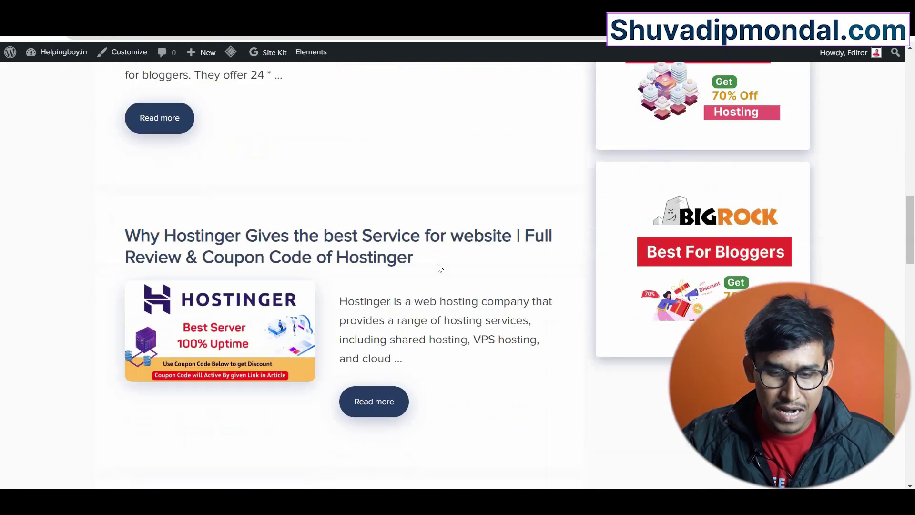
{"action": "scroll", "coordinate": [402, 221], "scroll_direction": "up", "scroll_amount": 3}
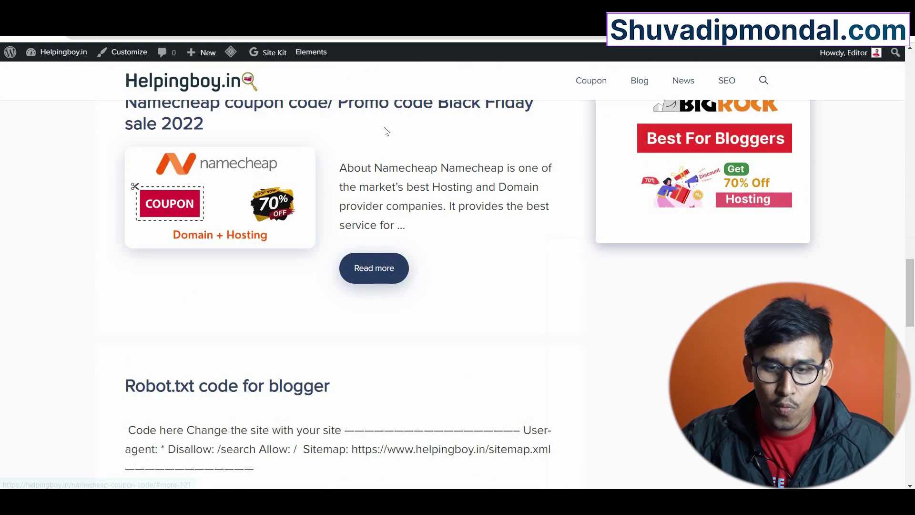
{"action": "right_click", "coordinate": [396, 109]}
{"action": "left_click", "coordinate": [402, 245]}
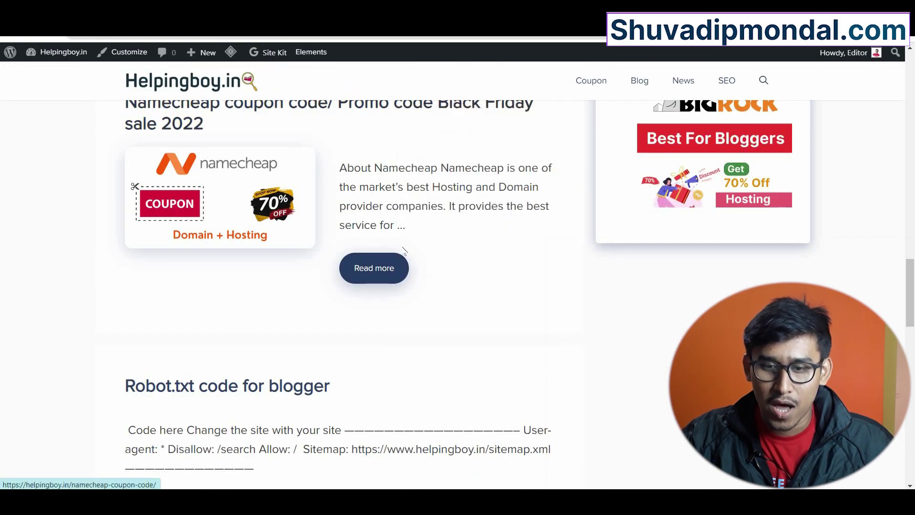
- Open the "Robot.txt code for blogger" article from the home page and look through its full length
{"action": "scroll", "coordinate": [402, 238], "scroll_direction": "down", "scroll_amount": 4}
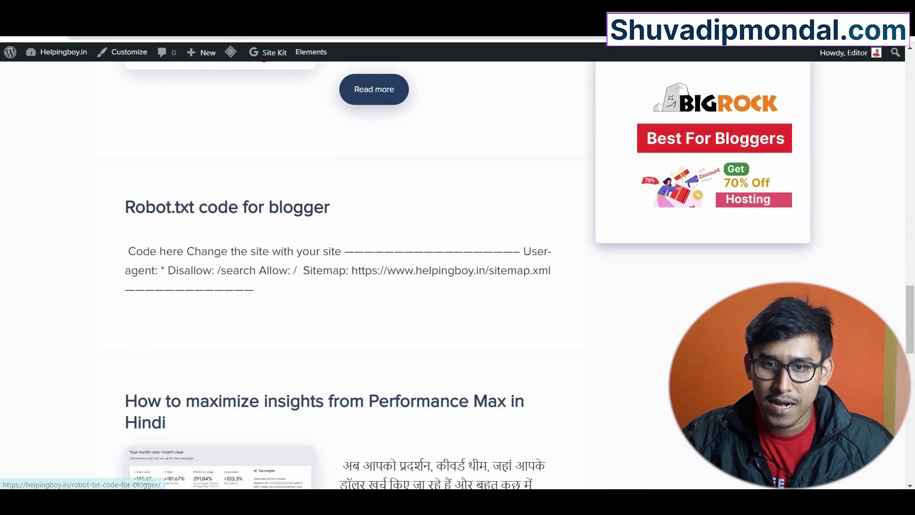
{"action": "left_click", "coordinate": [444, 163]}
{"action": "scroll", "coordinate": [456, 208], "scroll_direction": "down", "scroll_amount": 8}
{"action": "scroll", "coordinate": [456, 207], "scroll_direction": "down", "scroll_amount": 7}
{"action": "scroll", "coordinate": [456, 202], "scroll_direction": "up", "scroll_amount": 15}
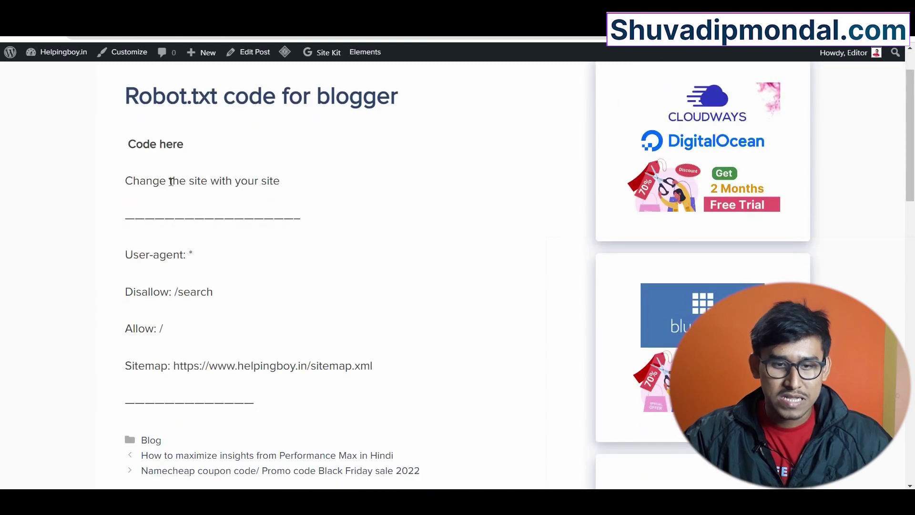
- Highlight the Robot.txt article's whole body, from the "Code here" line to the divider below the sitemap line
{"action": "left_click_drag", "start_coordinate": [125, 154], "coordinate": [363, 155]}
{"action": "scroll", "coordinate": [334, 214], "scroll_direction": "down", "scroll_amount": 1}
{"action": "left_click_drag", "start_coordinate": [125, 201], "coordinate": [140, 240]}
{"action": "left_click_drag", "start_coordinate": [292, 266], "coordinate": [404, 361]}
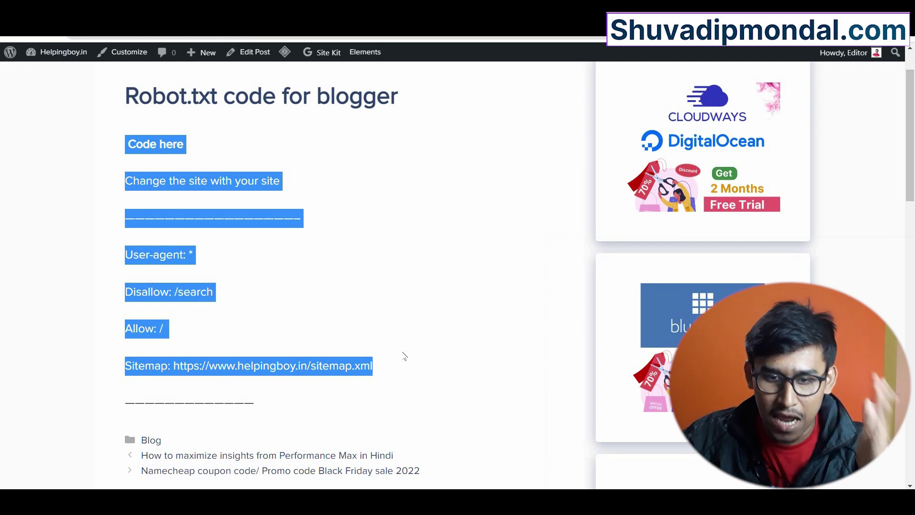
{"action": "left_click", "coordinate": [390, 380]}
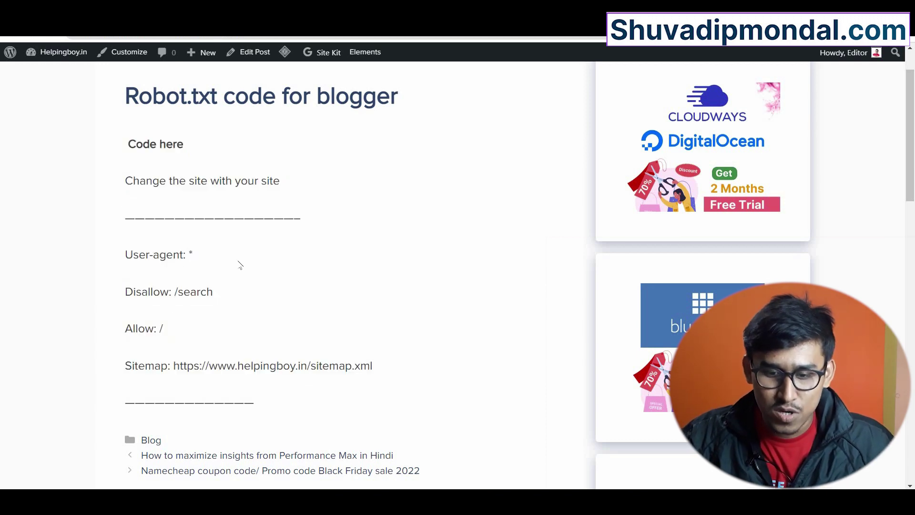
{"action": "left_click_drag", "start_coordinate": [260, 404], "coordinate": [125, 144]}
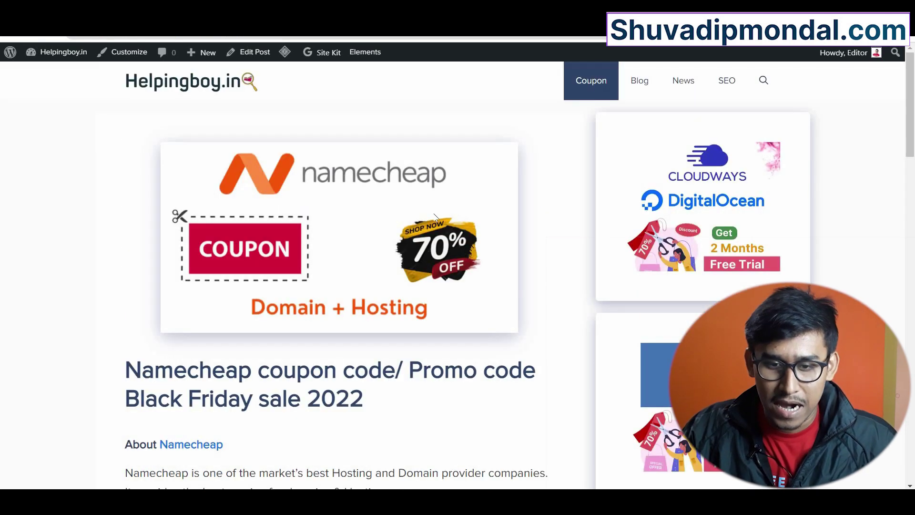
- Switch to the Namecheap coupon article and examine its coupon link and list of codes
{"action": "scroll", "coordinate": [435, 221], "scroll_direction": "down", "scroll_amount": 20}
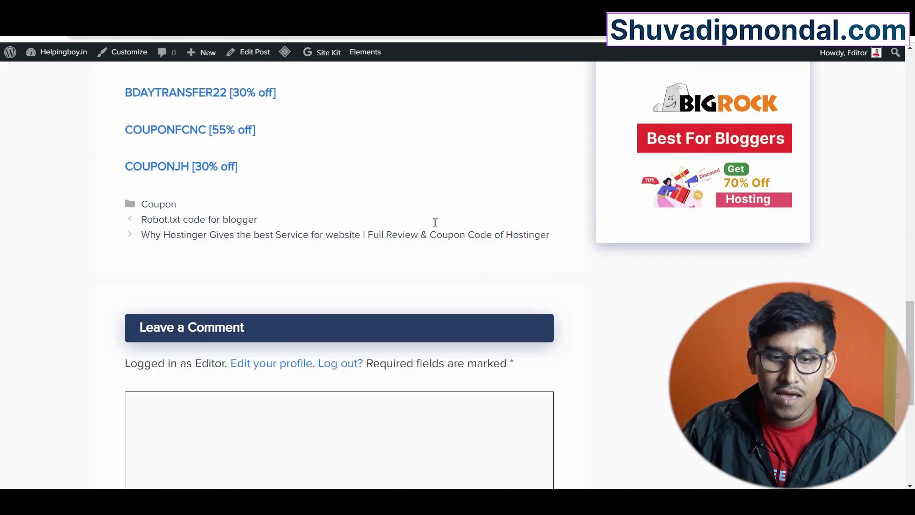
{"action": "scroll", "coordinate": [339, 275], "scroll_direction": "up", "scroll_amount": 10}
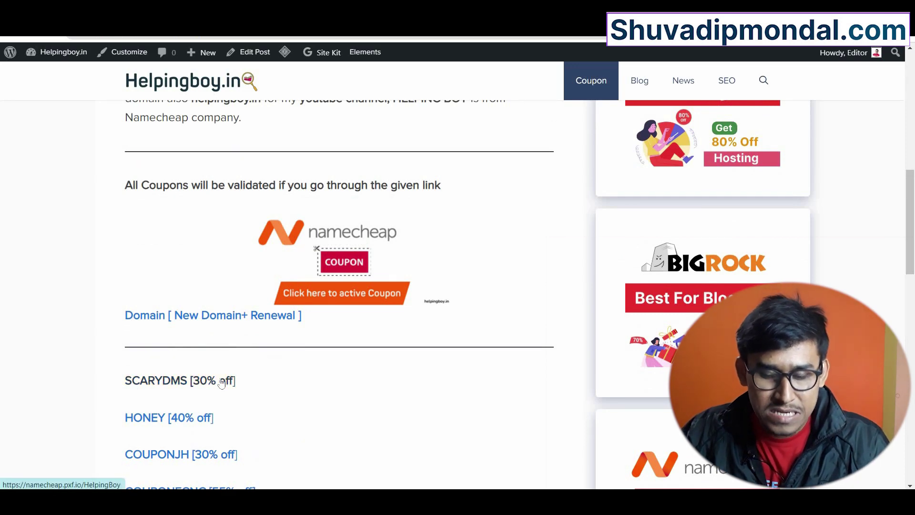
- Read the Namecheap article from its coupon list back to its opening paragraphs, highlighting text there, and check the footer's page links
{"action": "scroll", "coordinate": [221, 383], "scroll_direction": "down", "scroll_amount": 3}
{"action": "scroll", "coordinate": [255, 328], "scroll_direction": "up", "scroll_amount": 4}
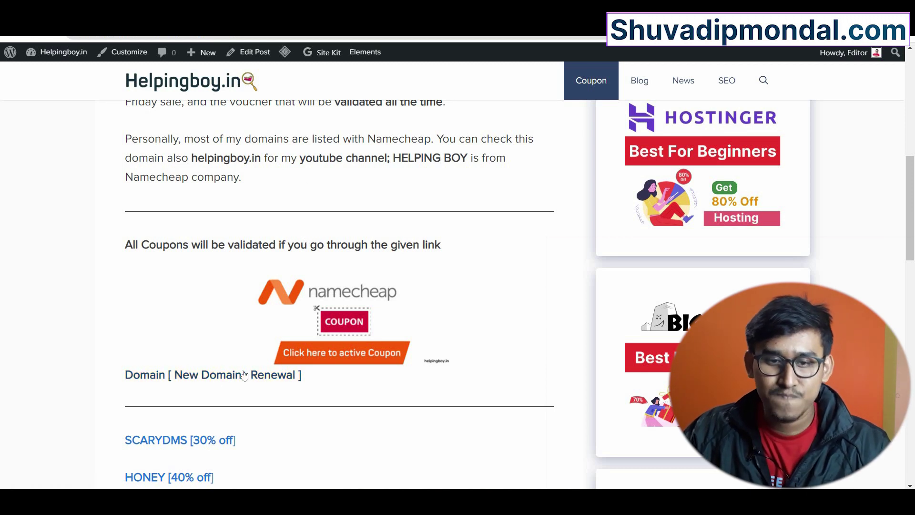
{"action": "scroll", "coordinate": [243, 374], "scroll_direction": "up", "scroll_amount": 3}
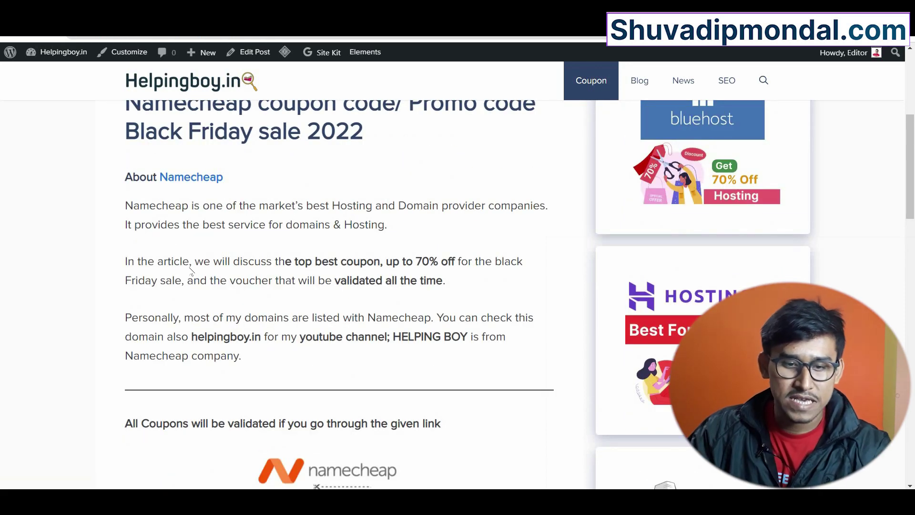
{"action": "left_click_drag", "start_coordinate": [125, 206], "coordinate": [198, 226]}
{"action": "left_click_drag", "start_coordinate": [163, 261], "coordinate": [213, 281]}
{"action": "left_click_drag", "start_coordinate": [131, 318], "coordinate": [248, 356]}
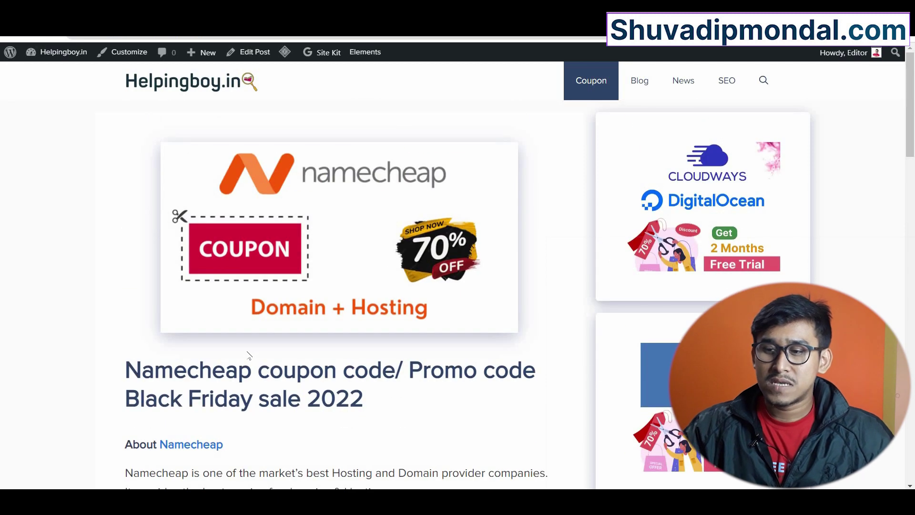
{"action": "key", "text": "End"}
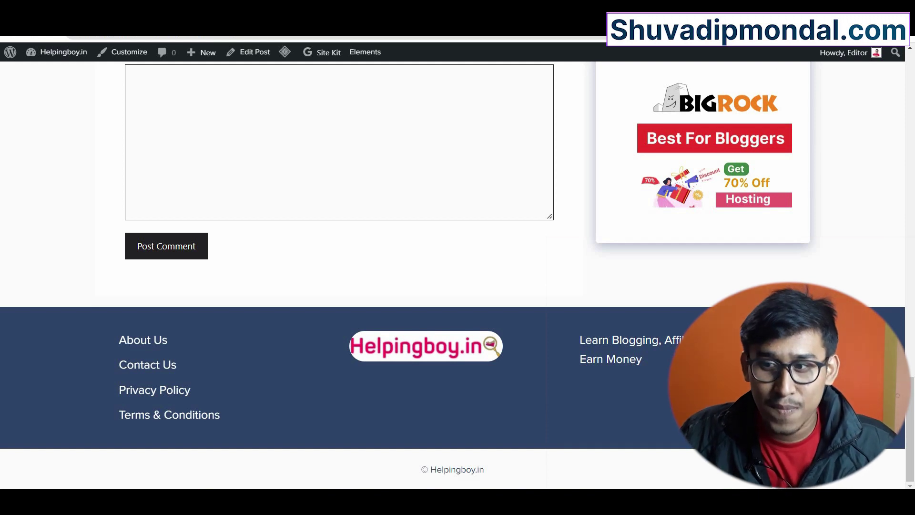
- Open the "Ranking, Blogging, SEO Affiliate marketing" site in a new tab and look through its home page to Tools For Policy Pages
{"action": "key", "text": "ctrl+t"}
{"action": "type", "text": "shu"}
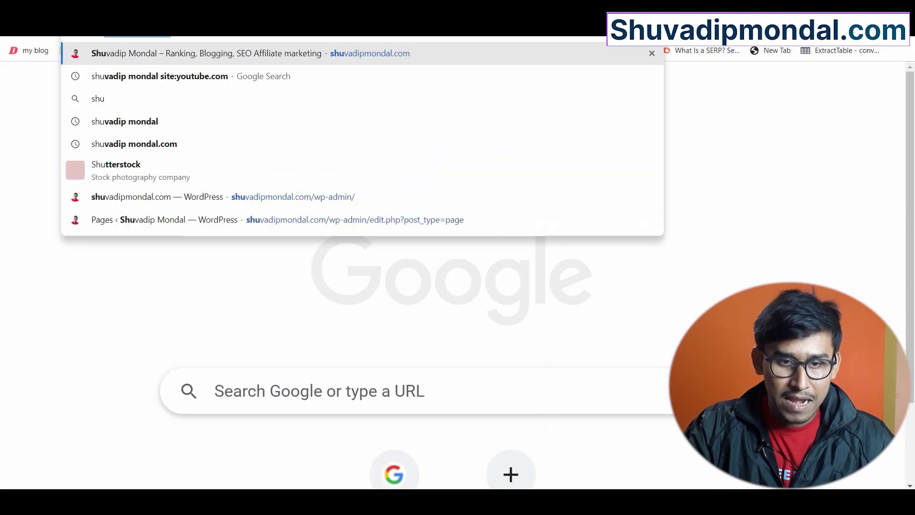
{"action": "key", "text": "Escape"}
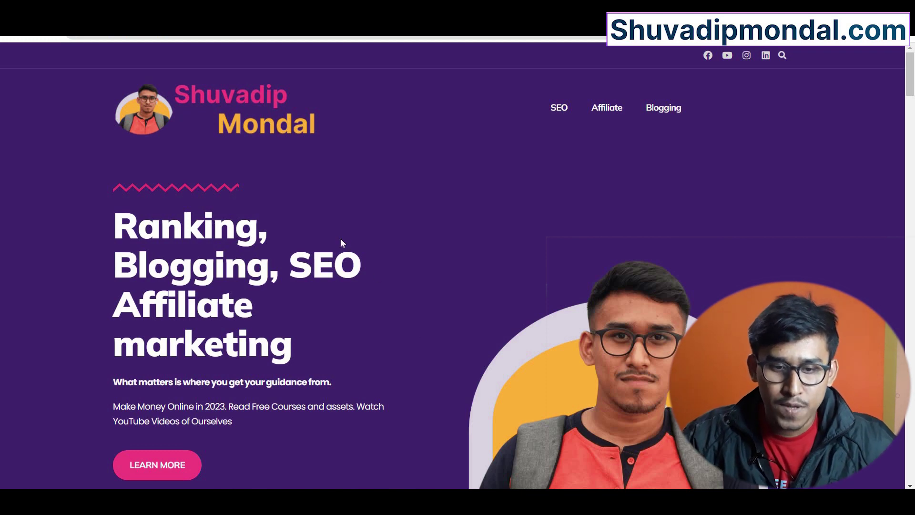
{"action": "scroll", "coordinate": [342, 255], "scroll_direction": "down", "scroll_amount": 3}
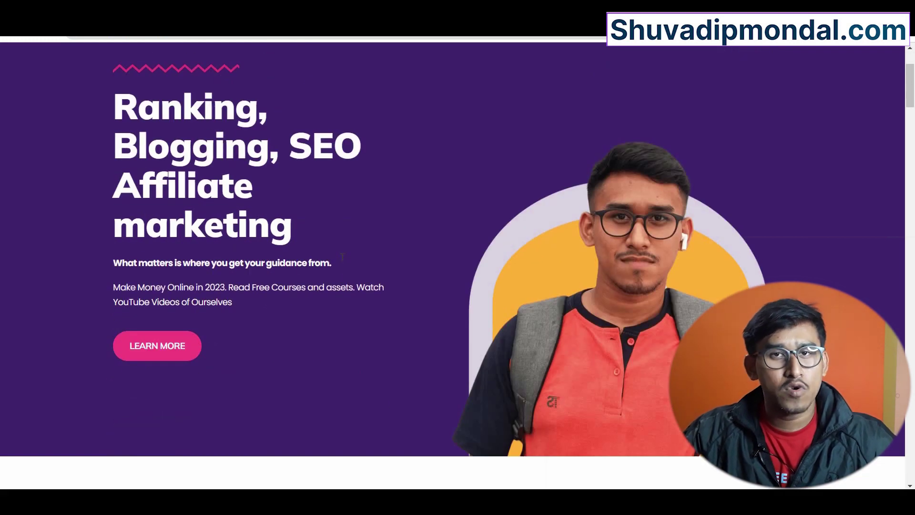
{"action": "scroll", "coordinate": [342, 257], "scroll_direction": "down", "scroll_amount": 3}
{"action": "scroll", "coordinate": [344, 255], "scroll_direction": "down", "scroll_amount": 3}
{"action": "scroll", "coordinate": [345, 254], "scroll_direction": "down", "scroll_amount": 4}
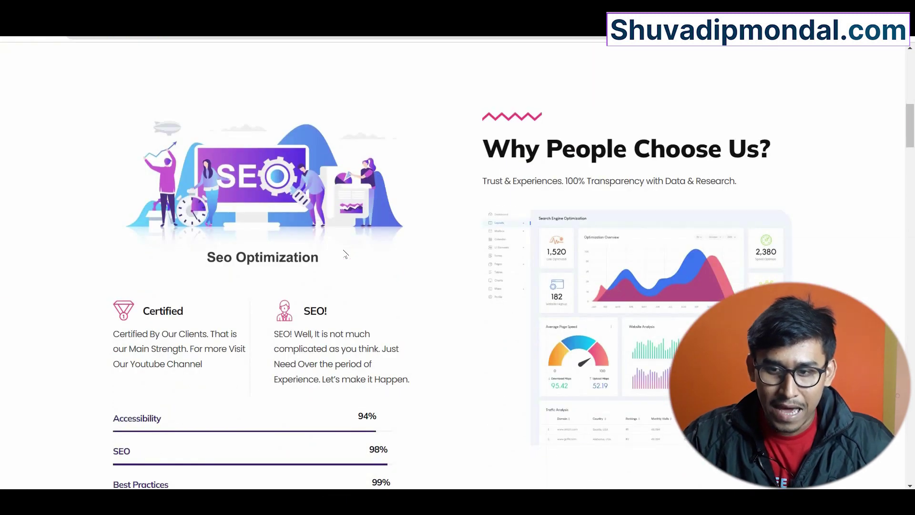
{"action": "scroll", "coordinate": [345, 253], "scroll_direction": "down", "scroll_amount": 10}
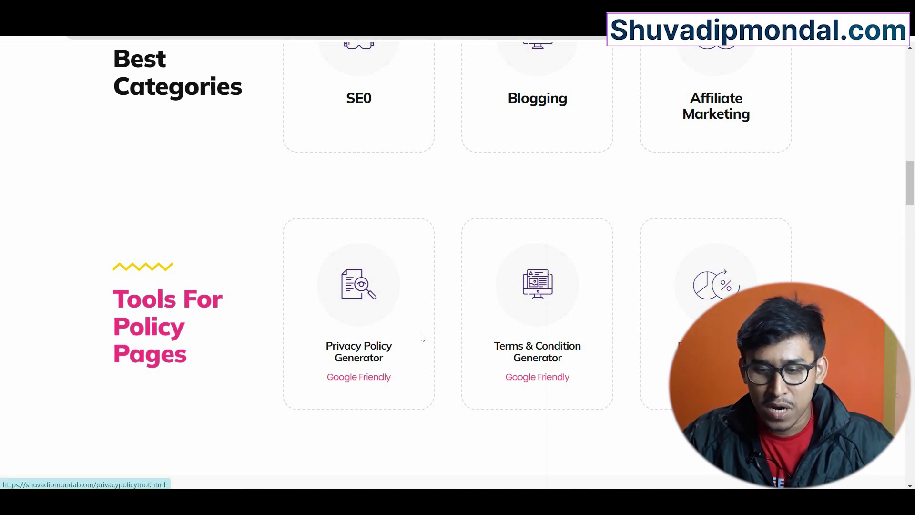
- Open the Privacy Policy Generator and the Terms & Condition Generator in new tabs
{"action": "right_click", "coordinate": [358, 284]}
{"action": "left_click", "coordinate": [473, 292]}
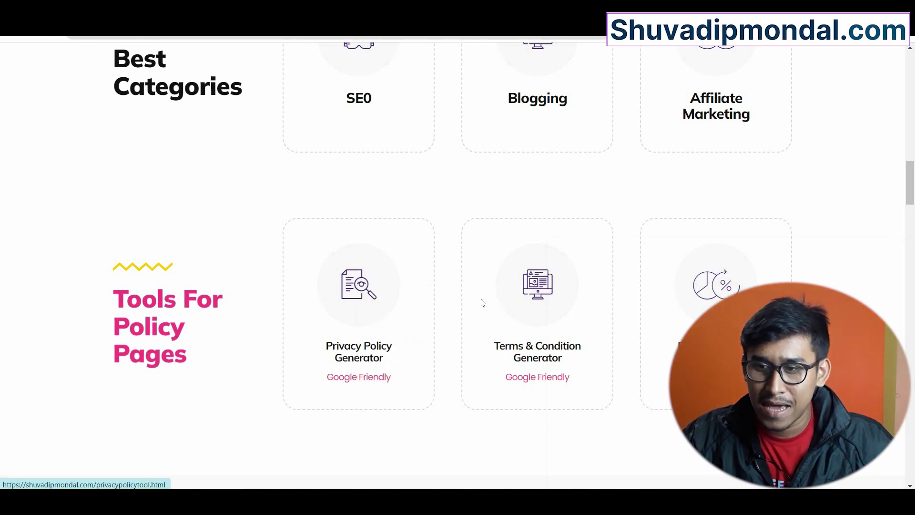
{"action": "right_click", "coordinate": [553, 300]}
{"action": "left_click", "coordinate": [572, 307]}
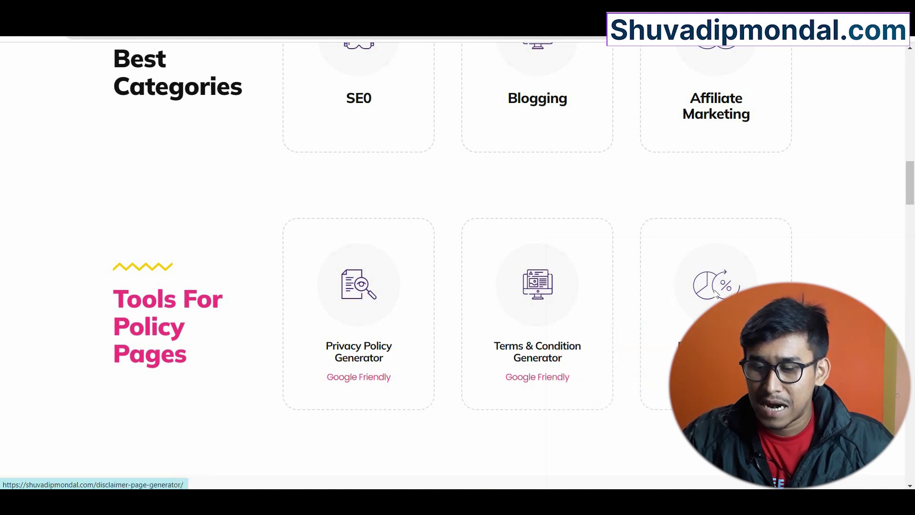
- Switch to the Privacy Policy Generator and examine its form from the company name field to the e-mail address field
{"action": "key", "text": "ctrl+Tab"}
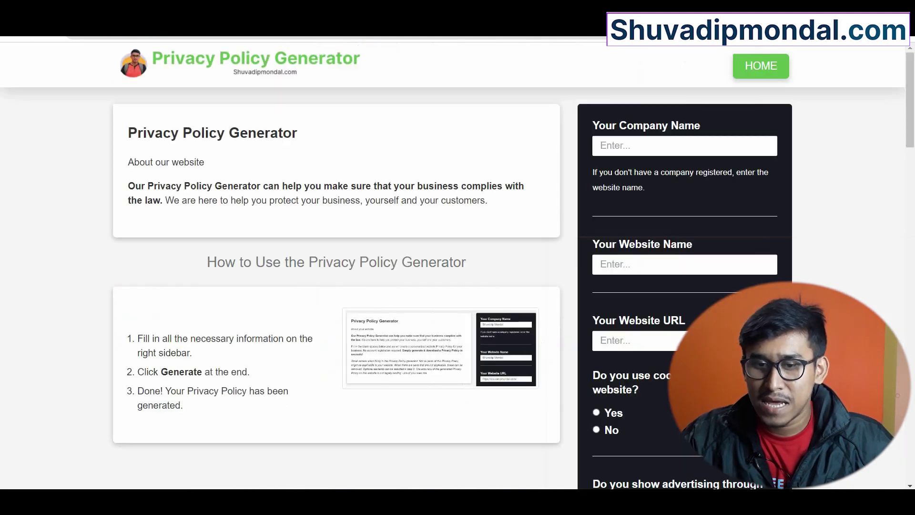
{"action": "left_click", "coordinate": [633, 152]}
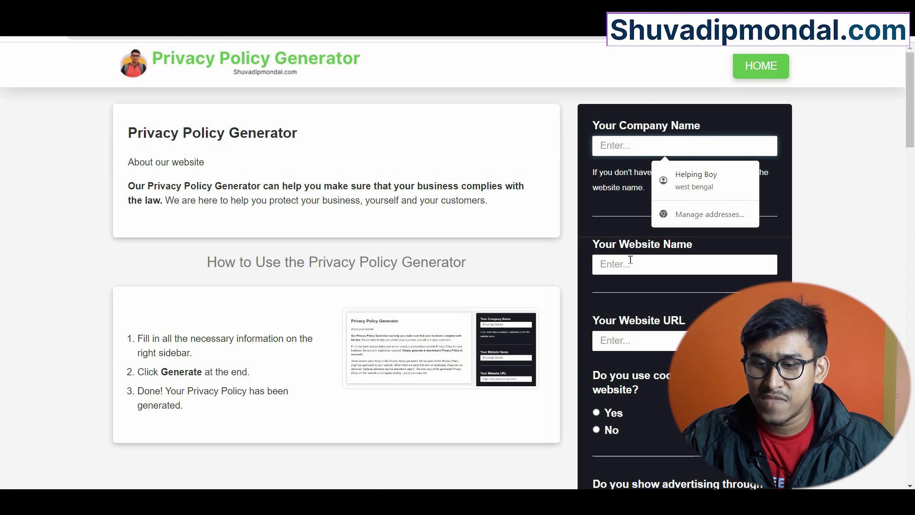
{"action": "scroll", "coordinate": [645, 397], "scroll_direction": "down", "scroll_amount": 8}
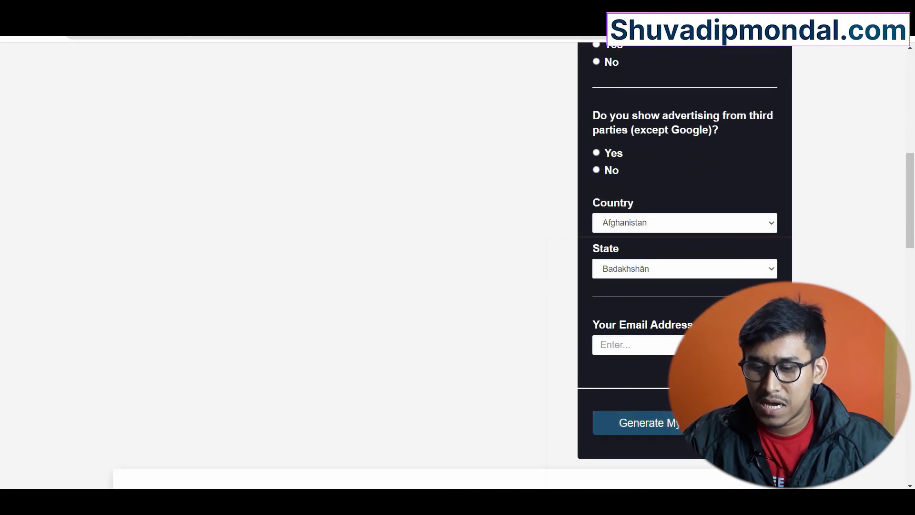
{"action": "scroll", "coordinate": [457, 331], "scroll_direction": "up", "scroll_amount": 10}
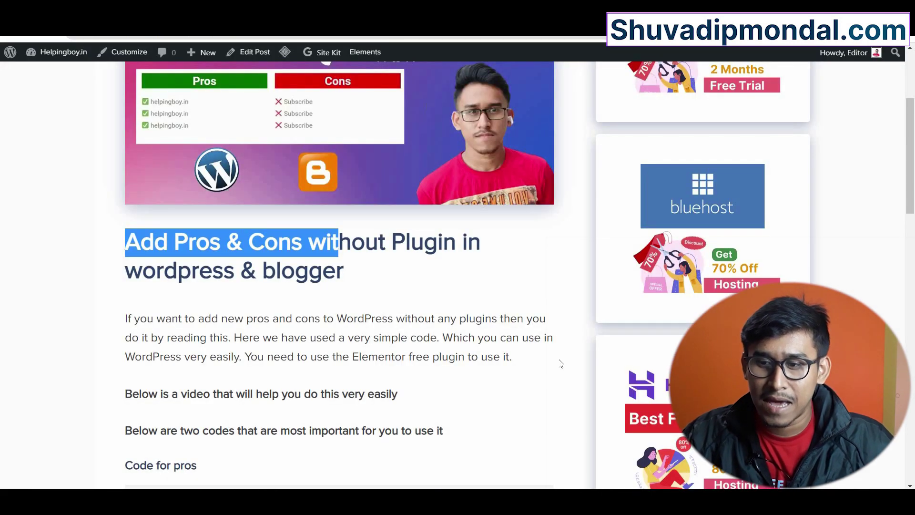
- Look over the "Add Pros & Cons without Plugin" article from its featured image to the page links in the footer
{"action": "scroll", "coordinate": [561, 362], "scroll_direction": "up", "scroll_amount": 4}
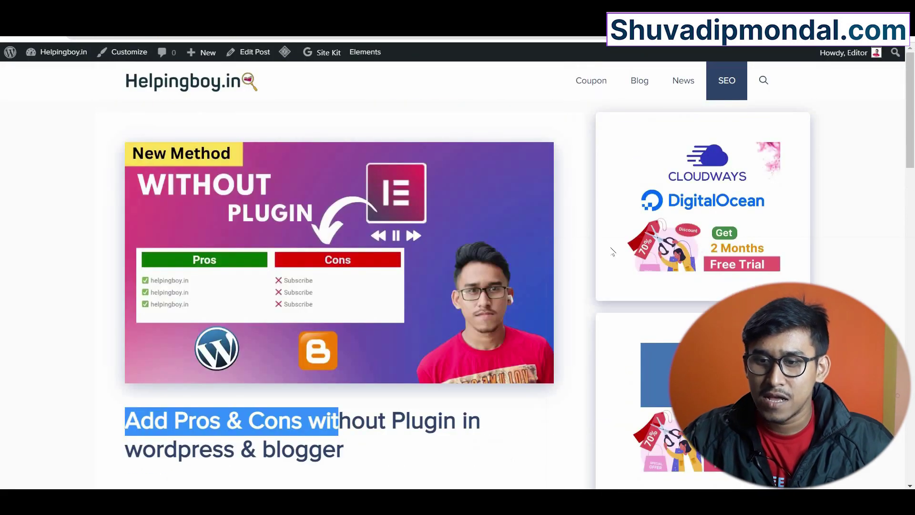
{"action": "scroll", "coordinate": [585, 232], "scroll_direction": "down", "scroll_amount": 20}
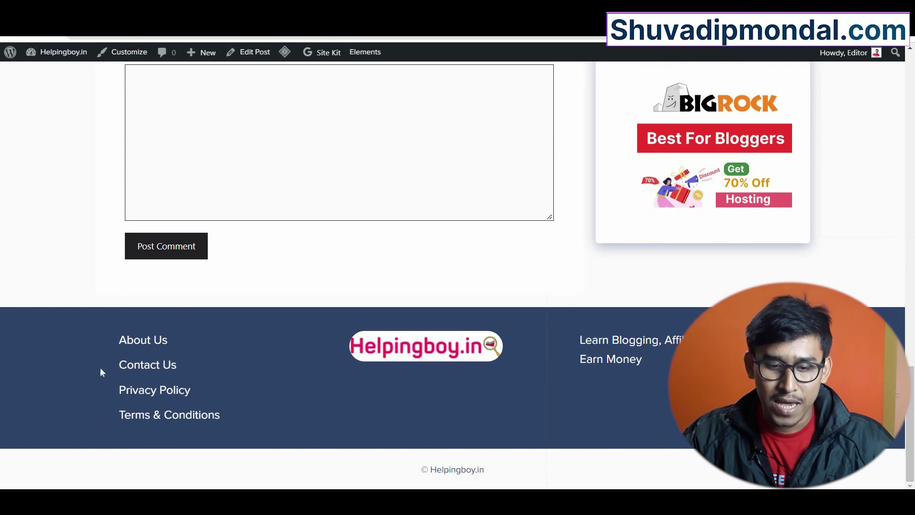
{"action": "left_click_drag", "start_coordinate": [909, 424], "coordinate": [910, 112]}
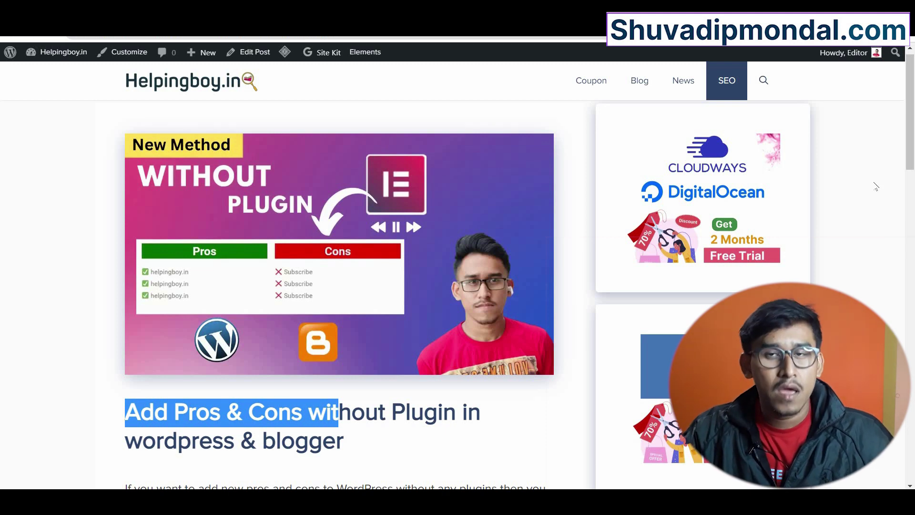
{"action": "scroll", "coordinate": [647, 193], "scroll_direction": "up", "scroll_amount": 1}
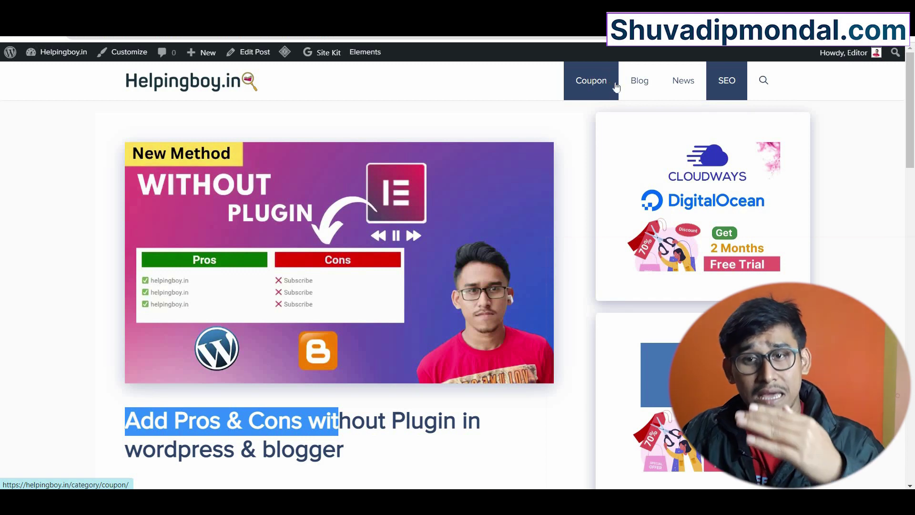
- Open the site's News category in a new tab and look through its posts
{"action": "right_click", "coordinate": [683, 82]}
{"action": "left_click", "coordinate": [705, 86]}
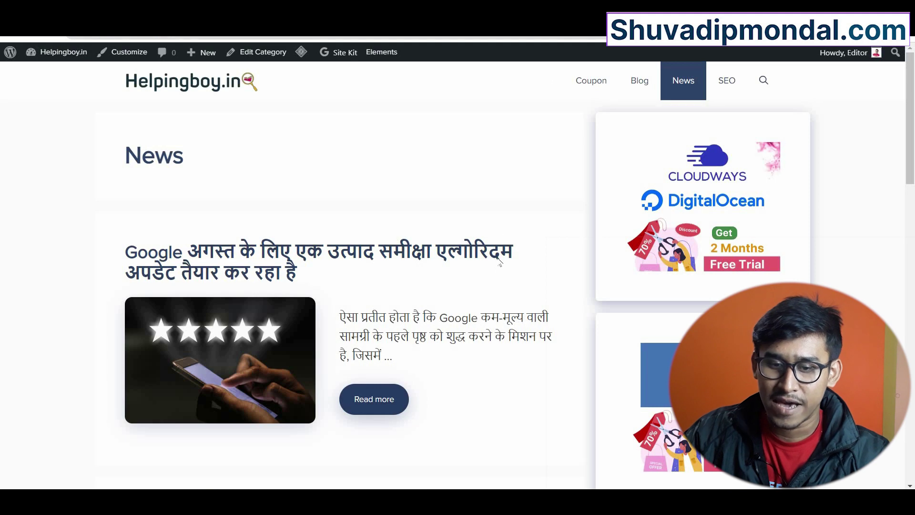
{"action": "scroll", "coordinate": [499, 261], "scroll_direction": "down", "scroll_amount": 10}
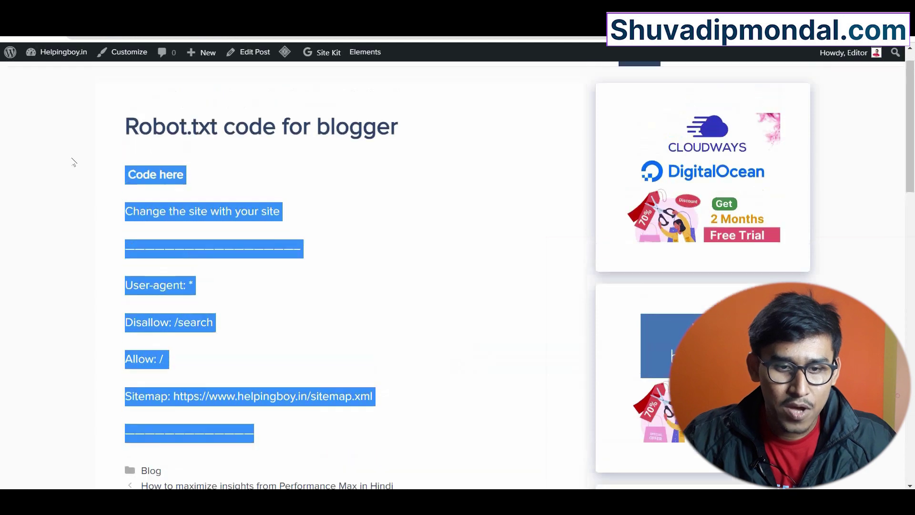
- Open the Site Kit dashboard in WordPress and examine the total clicks over the last 28 days
{"action": "scroll", "coordinate": [71, 159], "scroll_direction": "up", "scroll_amount": 1}
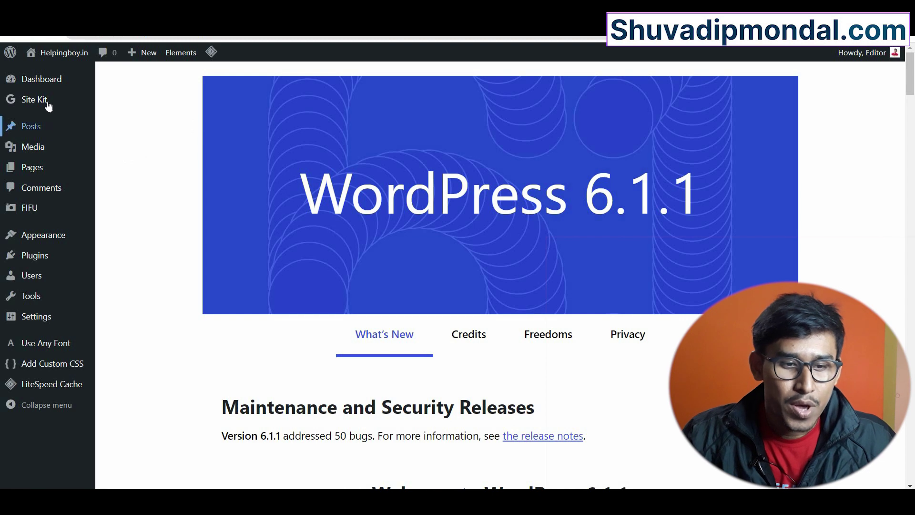
{"action": "mouse_move", "coordinate": [45, 102]}
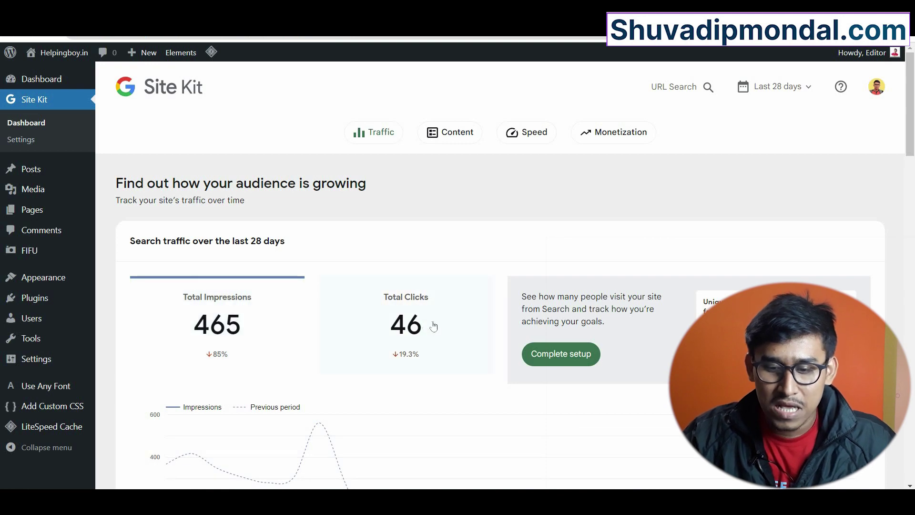
{"action": "double_click", "coordinate": [404, 324]}
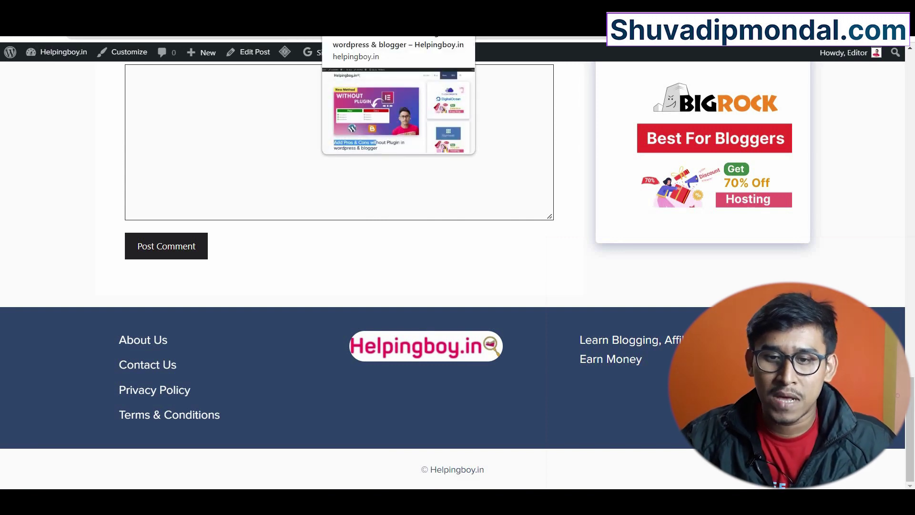
- Switch between the open News category and the Pros & Cons article and look down the page again
{"action": "left_click", "coordinate": [414, 21]}
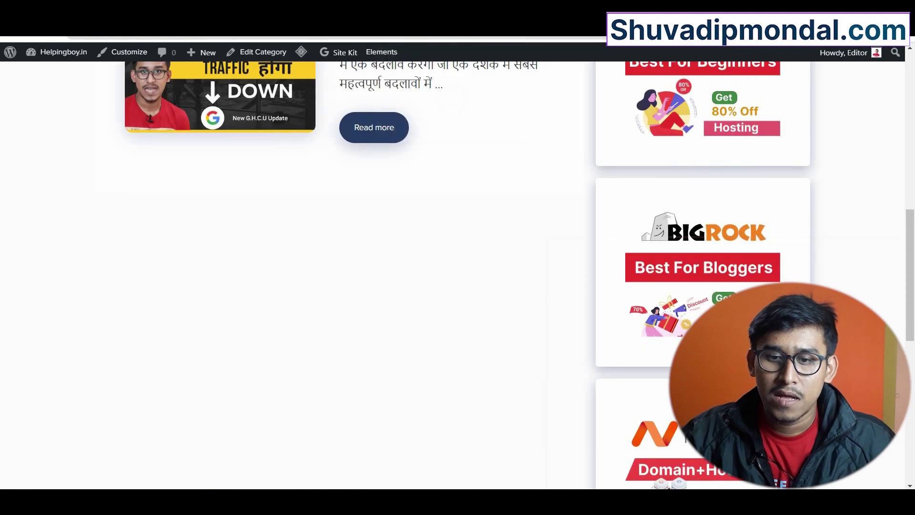
{"action": "left_click", "coordinate": [355, 22]}
{"action": "scroll", "coordinate": [378, 111], "scroll_direction": "down", "scroll_amount": 12}
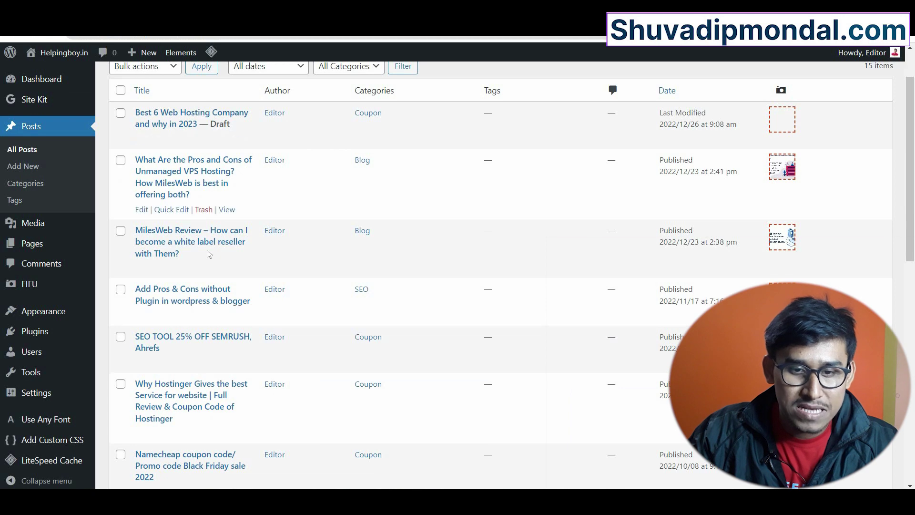
- Open the draft "Best 6 Web Hosting Company and why in 2023" from the posts list and look through it to the end
{"action": "scroll", "coordinate": [208, 254], "scroll_direction": "up", "scroll_amount": 2}
{"action": "left_click", "coordinate": [180, 185]}
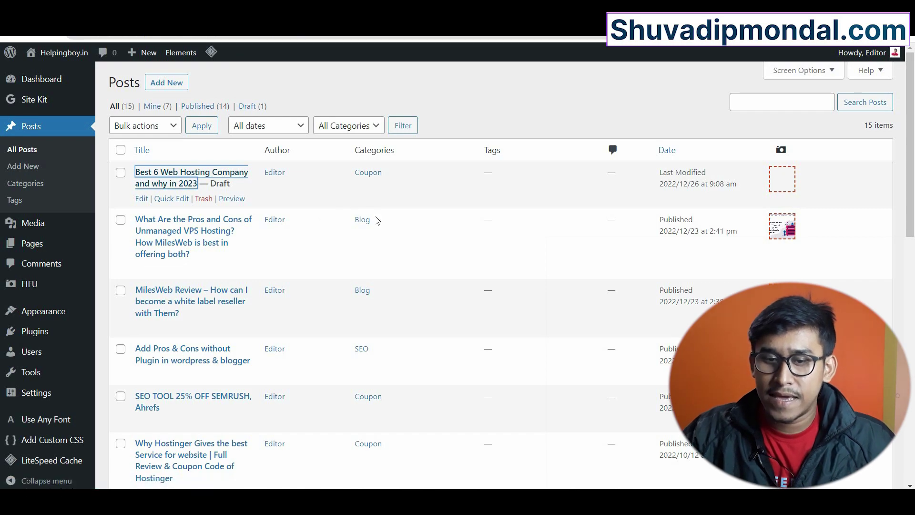
{"action": "scroll", "coordinate": [377, 229], "scroll_direction": "down", "scroll_amount": 15}
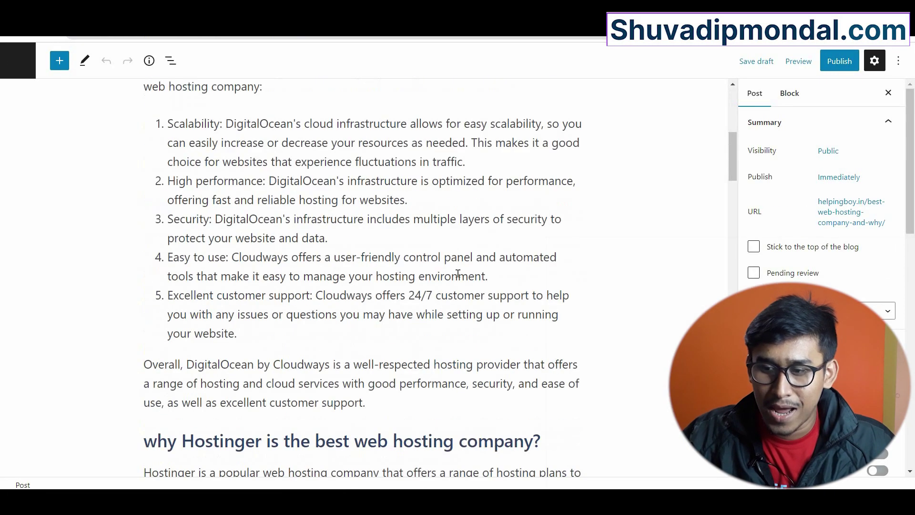
{"action": "scroll", "coordinate": [733, 199], "scroll_direction": "down", "scroll_amount": 15}
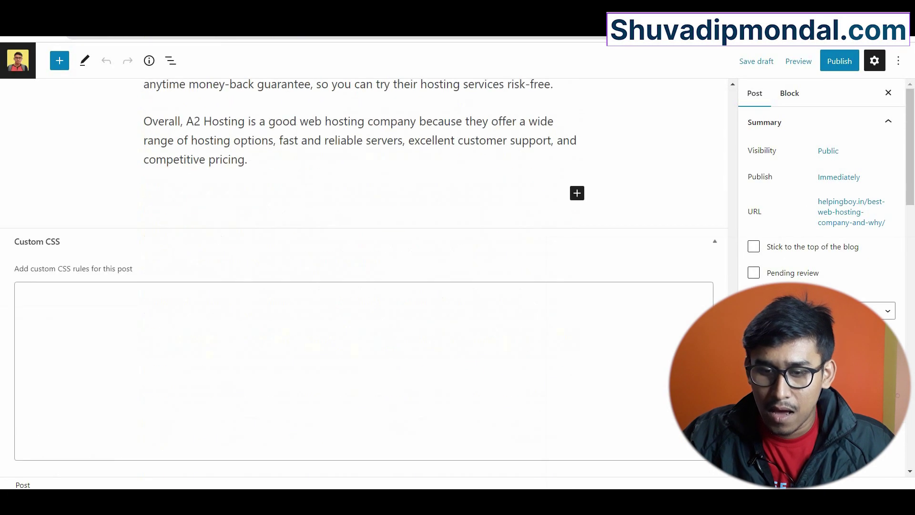
- Search for a "faq" block to add after the draft's last paragraph, and clear the search
{"action": "left_click", "coordinate": [576, 193]}
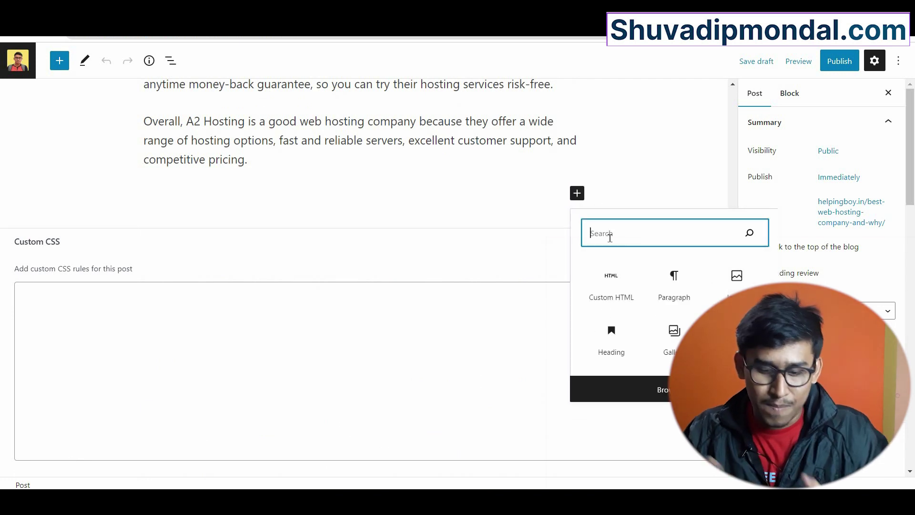
{"action": "type", "text": "faq"}
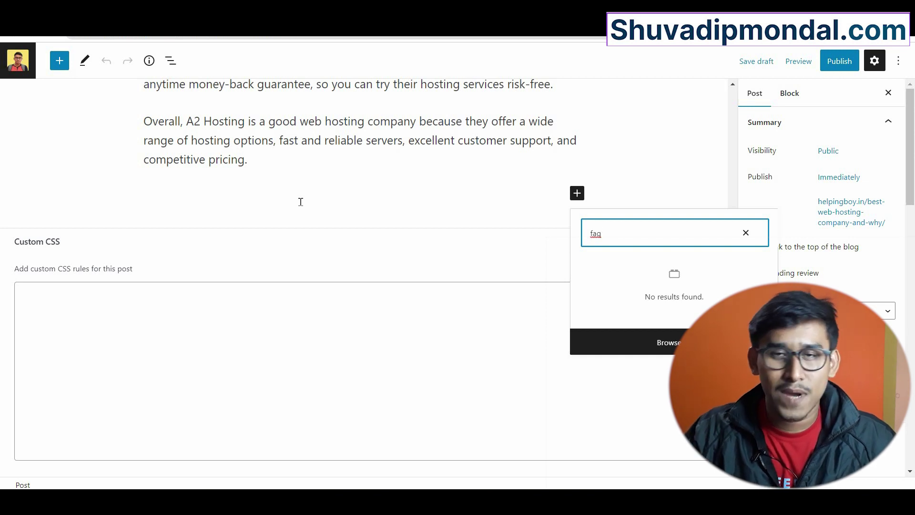
{"action": "left_click", "coordinate": [746, 232]}
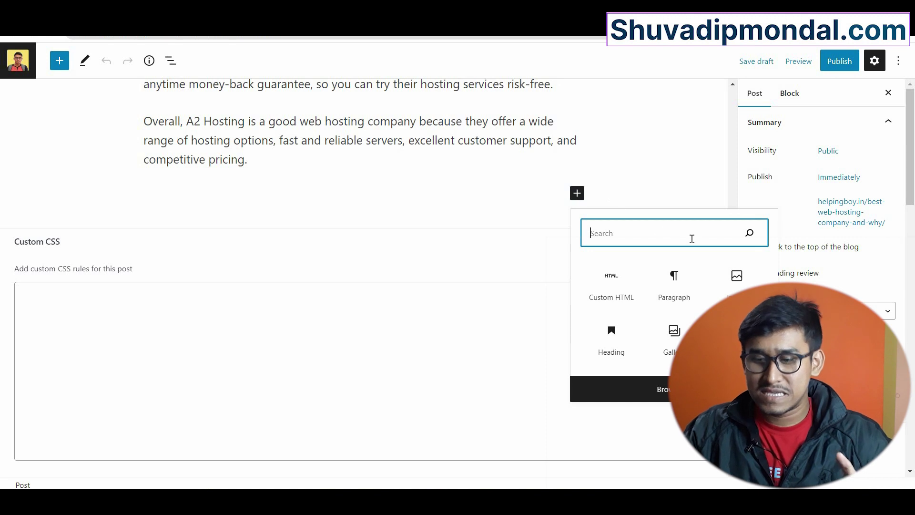
- Insert a table with 2 columns and 5 rows after the draft's last paragraph and place the cursor in its first row's second cell
{"action": "type", "text": "tab"}
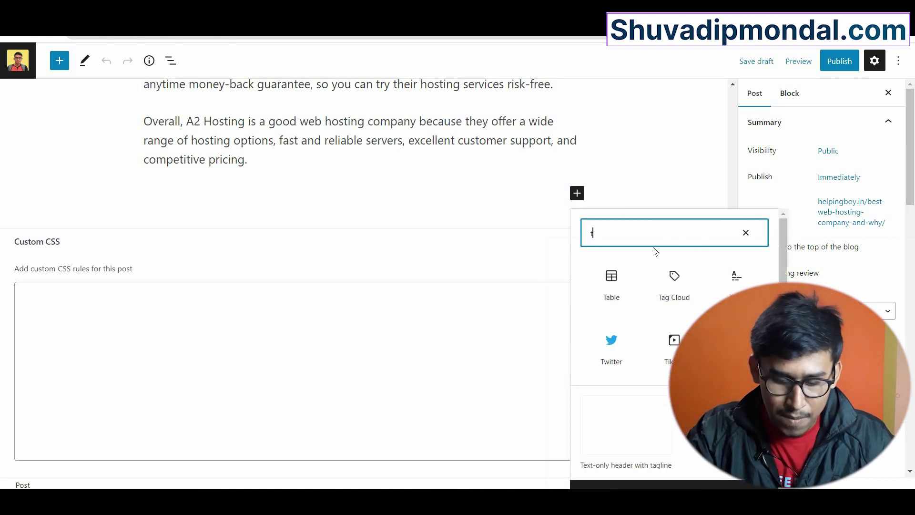
{"action": "left_click", "coordinate": [613, 285]}
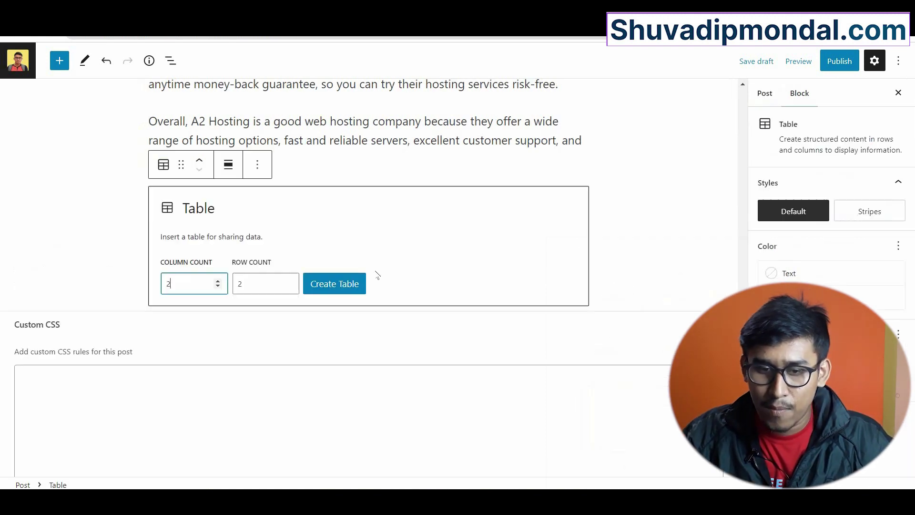
{"action": "left_click", "coordinate": [236, 283]}
{"action": "double_click", "coordinate": [239, 283]}
{"action": "type", "text": "5"}
{"action": "left_click", "coordinate": [312, 284]}
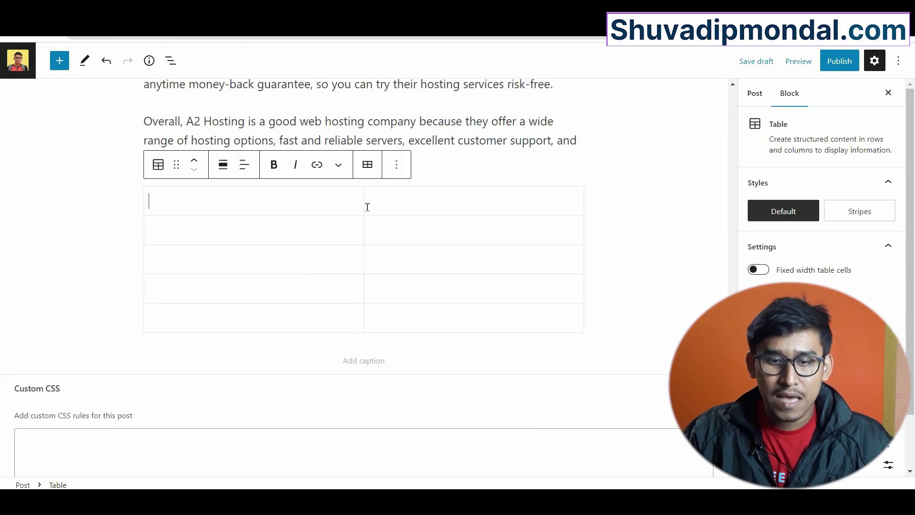
{"action": "left_click", "coordinate": [374, 206]}
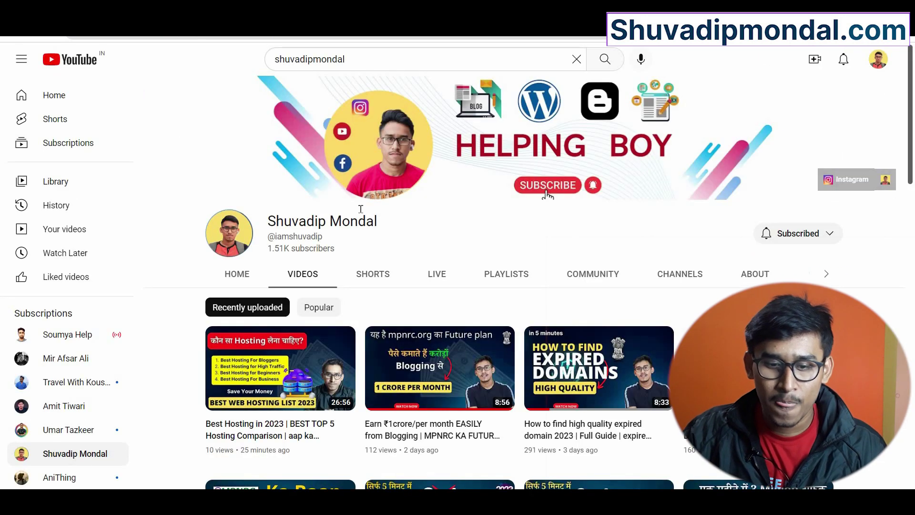
- Look through the recently uploaded videos on the Helping Boy YouTube channel
{"action": "scroll", "coordinate": [361, 208], "scroll_direction": "down", "scroll_amount": 3}
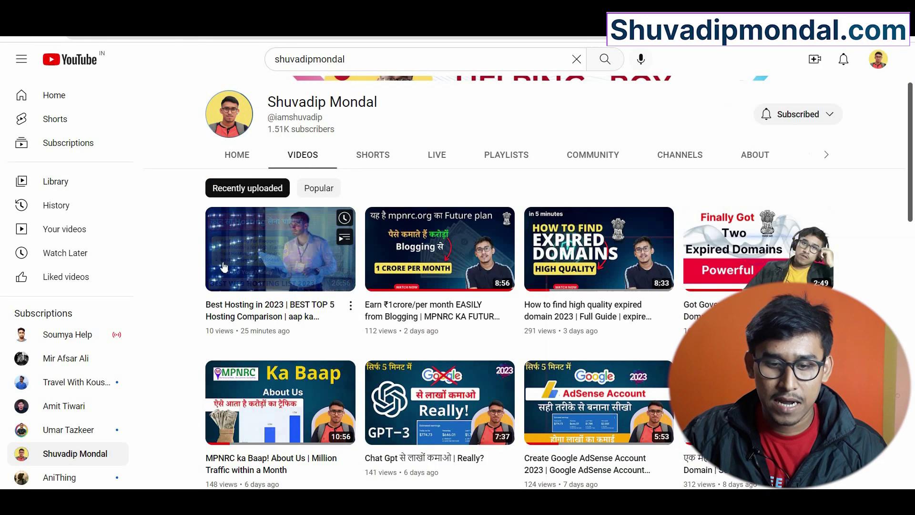